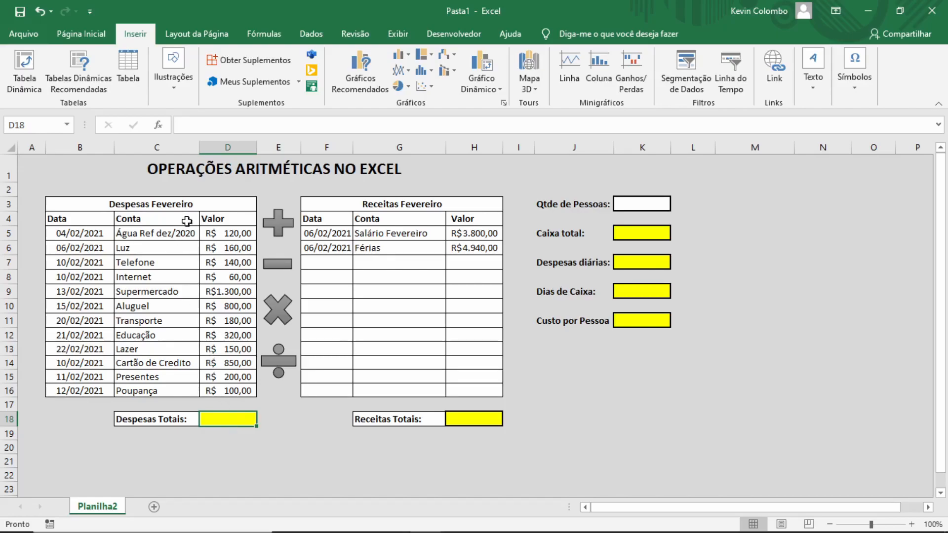
{"action": "left_click_drag", "start_coordinate": [228, 235], "coordinate": [227, 386]}
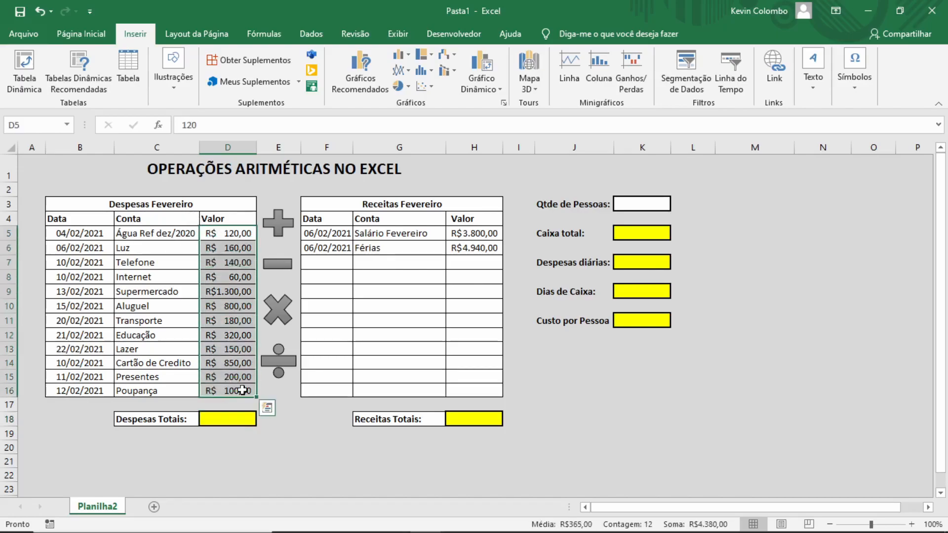
{"action": "left_click", "coordinate": [447, 420]}
{"action": "left_click", "coordinate": [393, 424]}
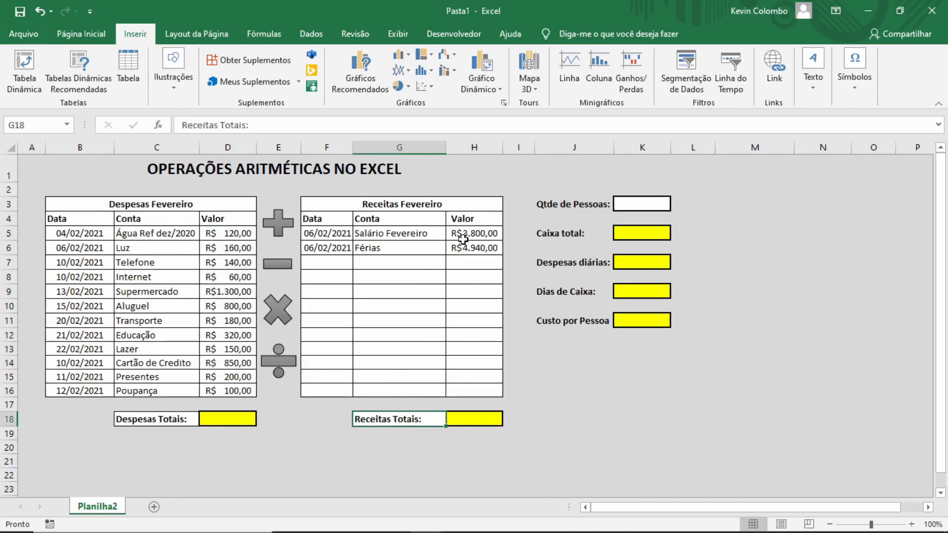
{"action": "left_click", "coordinate": [480, 234]}
{"action": "left_click_drag", "start_coordinate": [480, 234], "coordinate": [482, 248]}
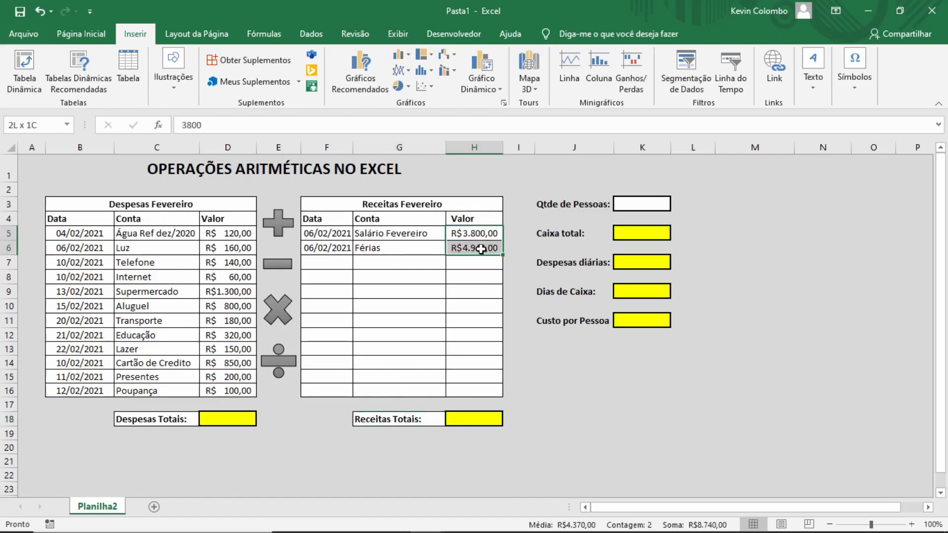
Calculate Receitas Totais in H18 by adding the salary and vacation amounts with the formula =H5+H6
{"action": "left_click", "coordinate": [474, 414]}
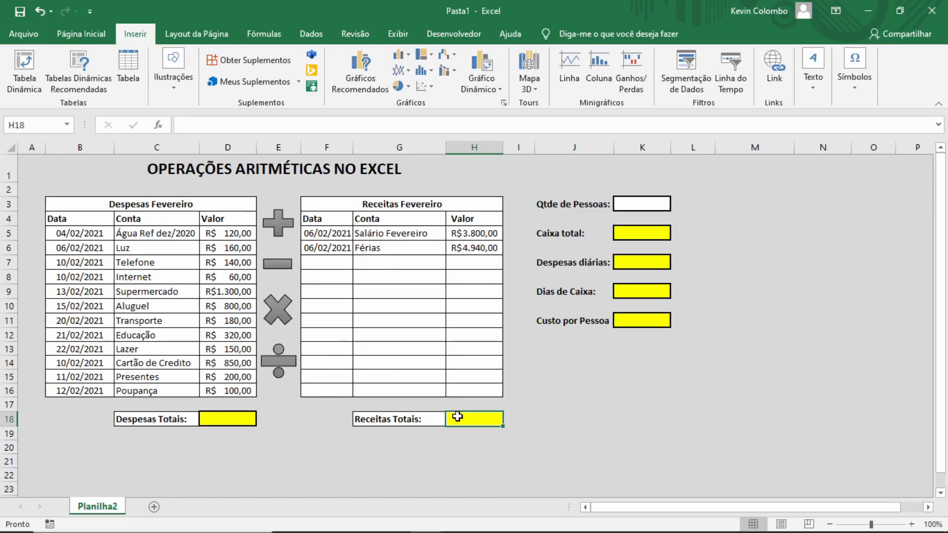
{"action": "type", "text": "="}
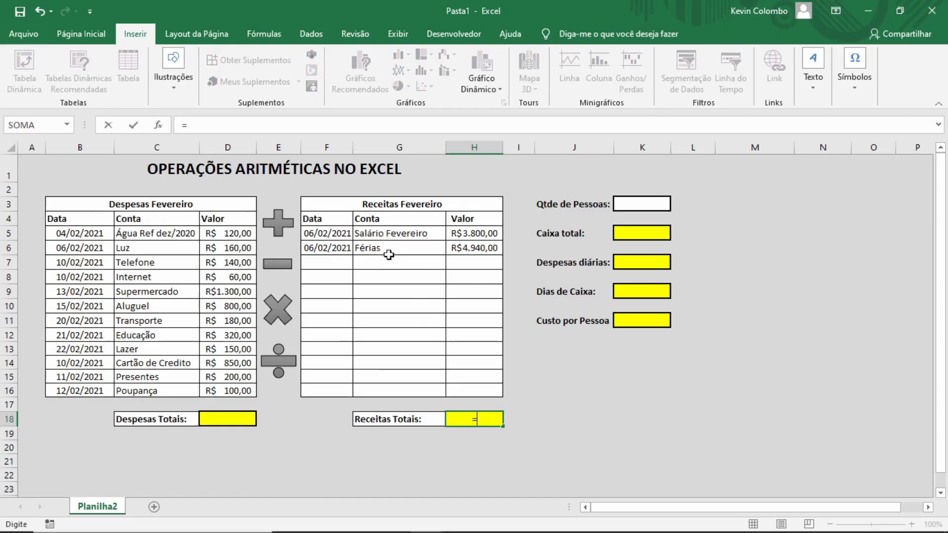
{"action": "left_click", "coordinate": [474, 233]}
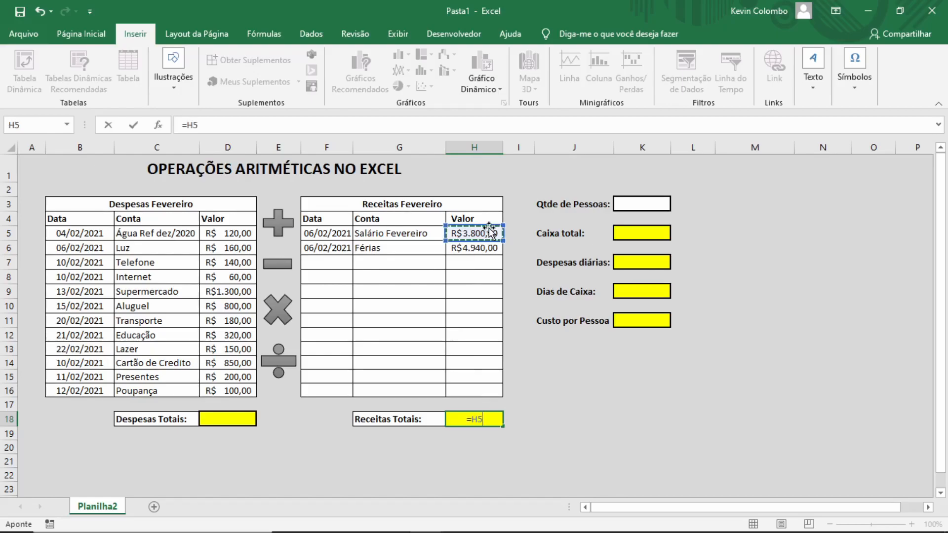
{"action": "type", "text": "+"}
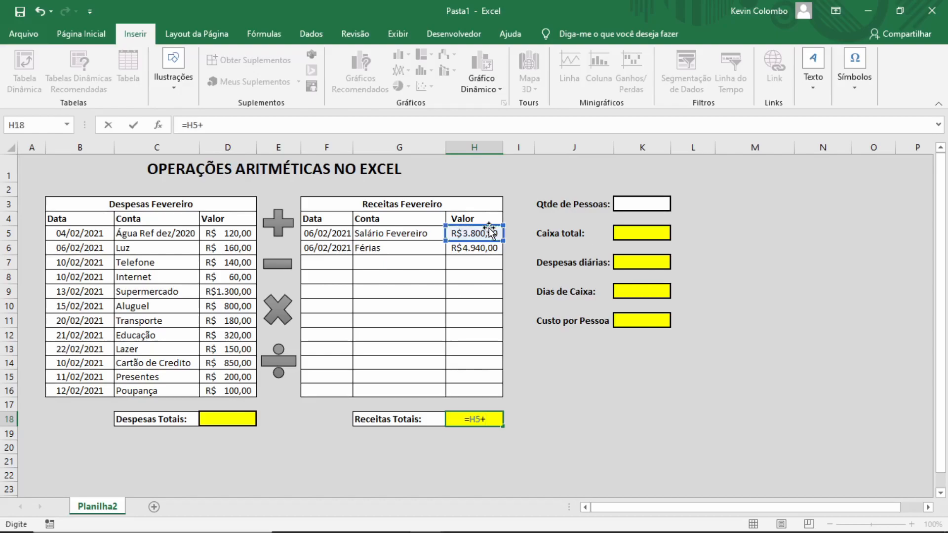
{"action": "left_click", "coordinate": [483, 247]}
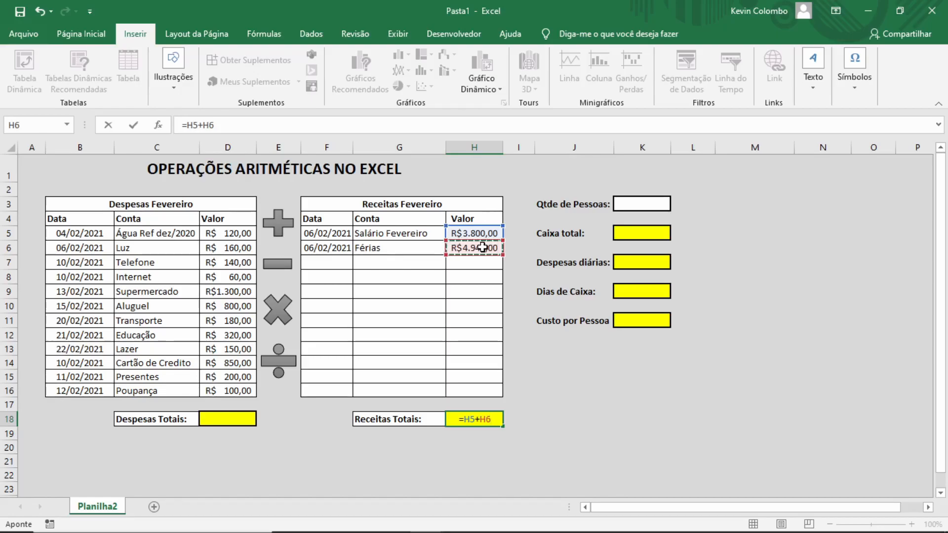
{"action": "key", "text": "Return"}
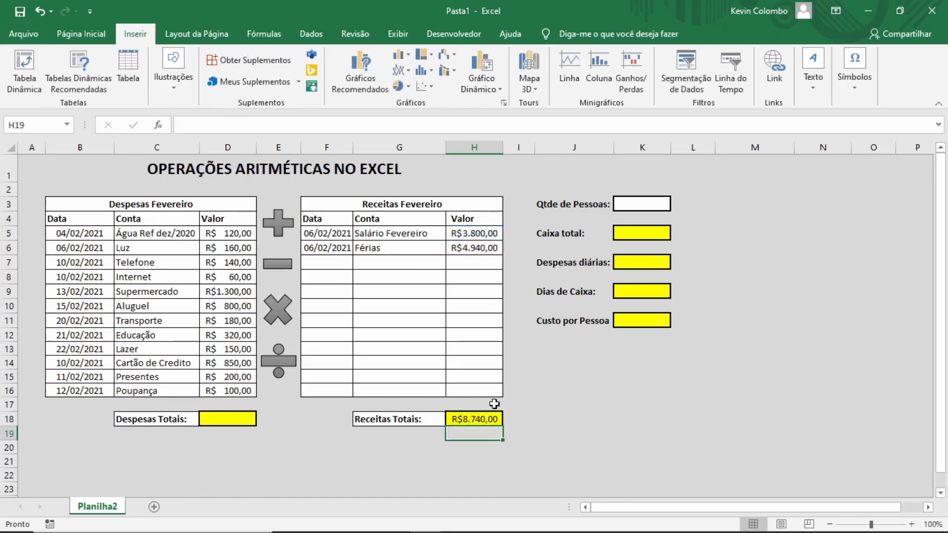
{"action": "left_click", "coordinate": [486, 418]}
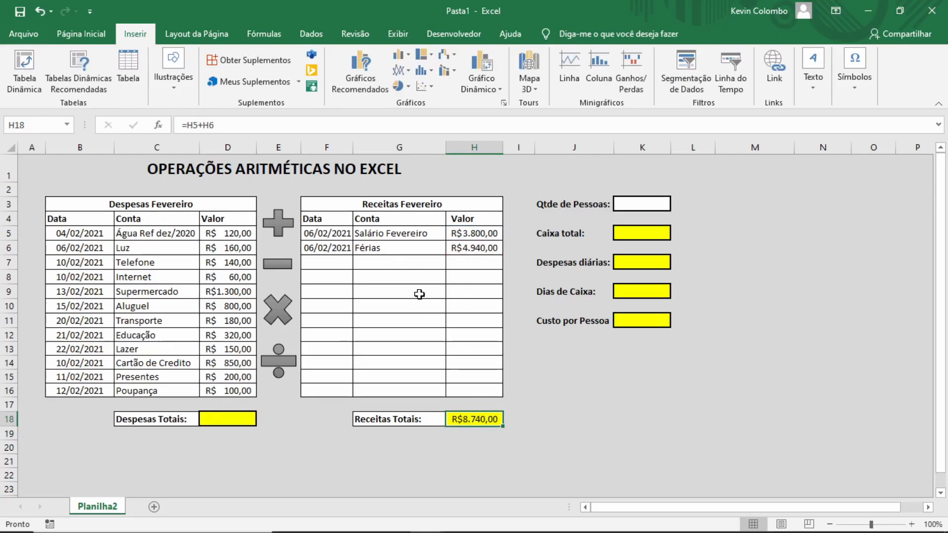
{"action": "left_click", "coordinate": [230, 420]}
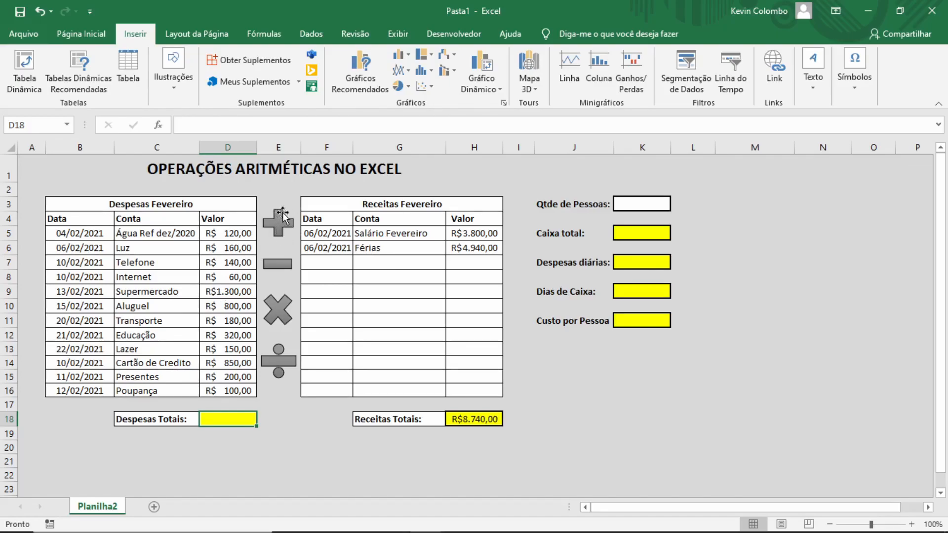
{"action": "type", "text": "="}
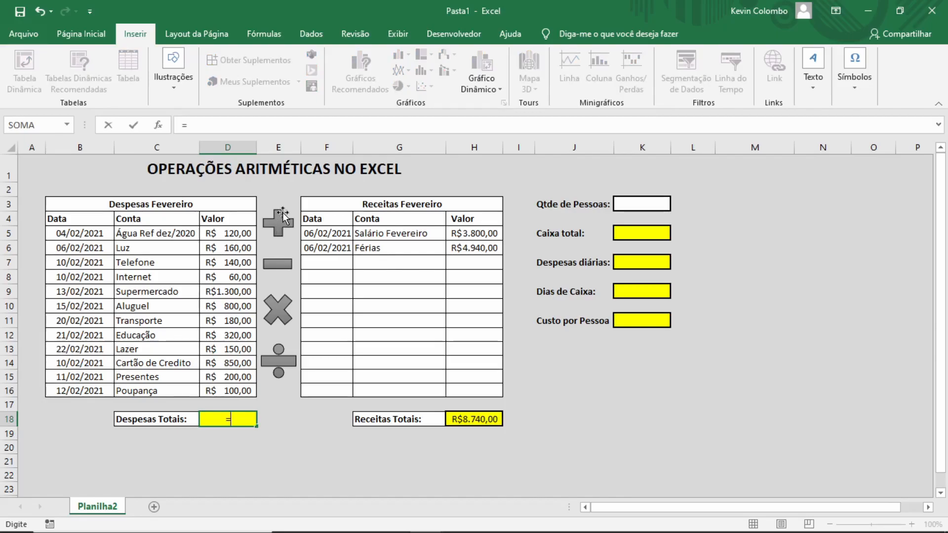
{"action": "left_click", "coordinate": [237, 234]}
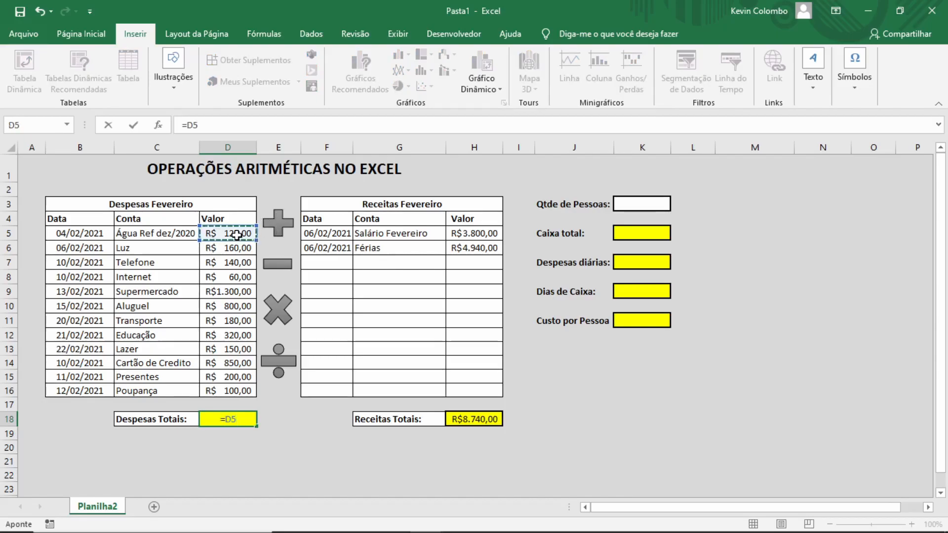
{"action": "type", "text": "+"}
{"action": "left_click", "coordinate": [243, 248]}
{"action": "type", "text": "+"}
{"action": "left_click", "coordinate": [241, 263]}
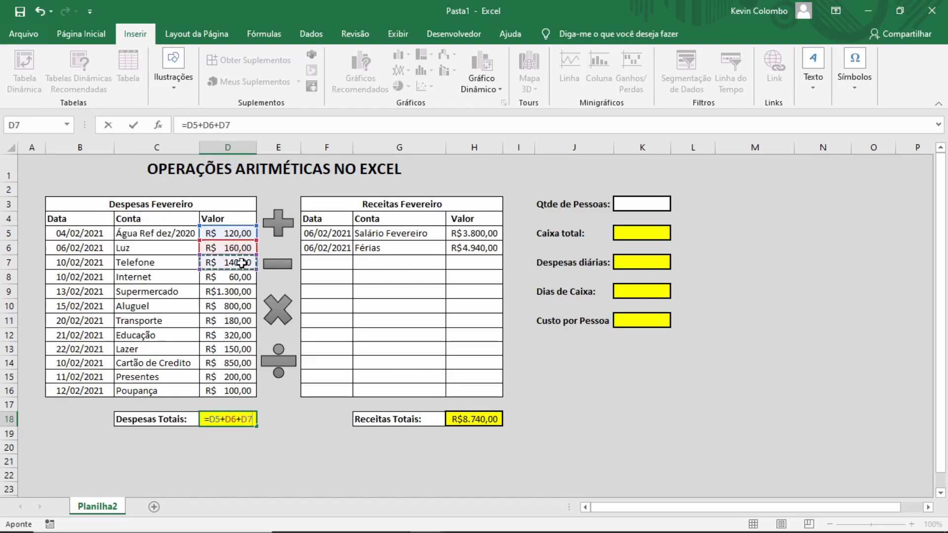
{"action": "type", "text": "+"}
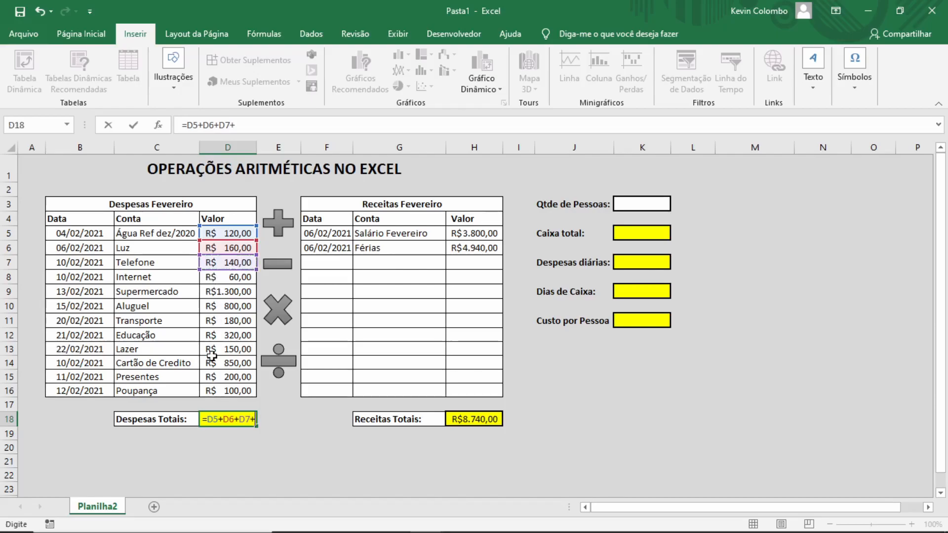
{"action": "key", "text": "Escape"}
{"action": "left_click_drag", "start_coordinate": [230, 236], "coordinate": [232, 392]}
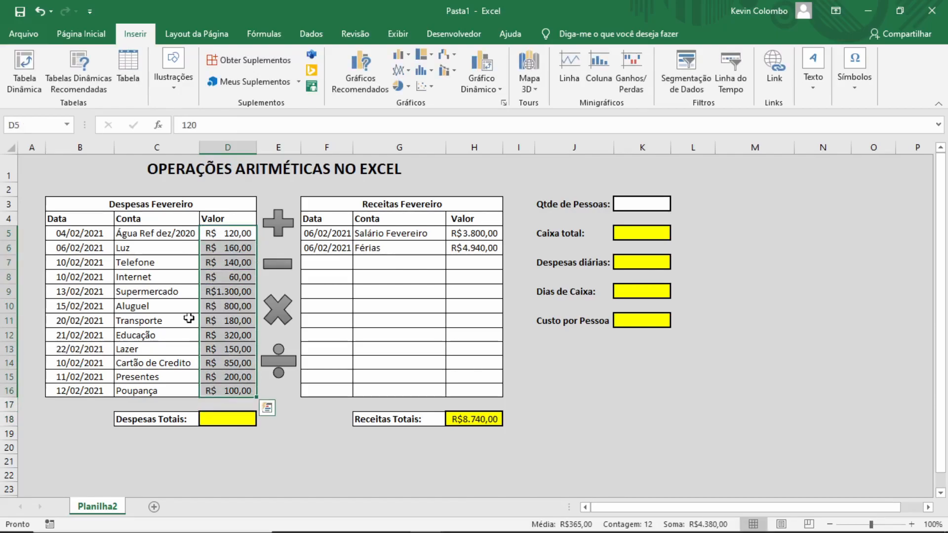
{"action": "left_click", "coordinate": [248, 233]}
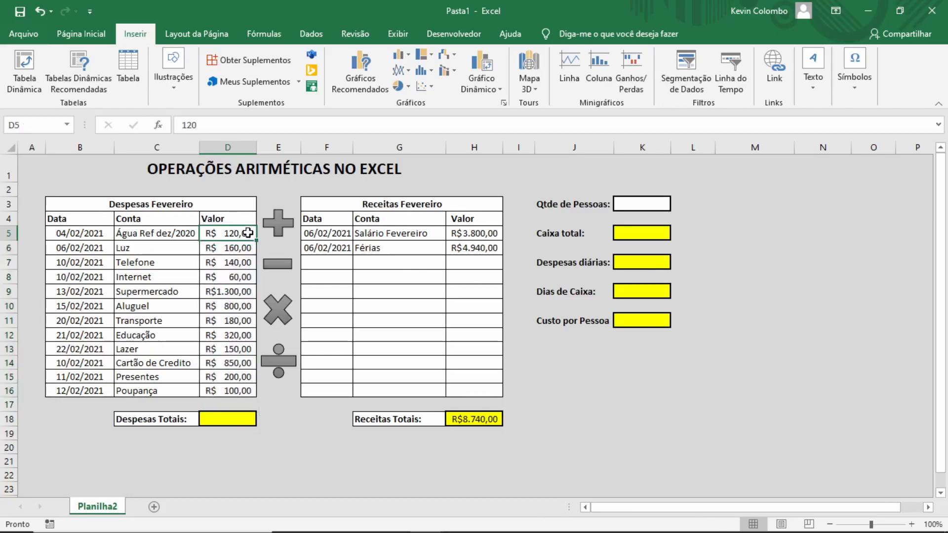
Calculate Despesas Totais in D18 by summing all February expense values with =SOMA(D5:D16)
{"action": "left_click", "coordinate": [229, 418]}
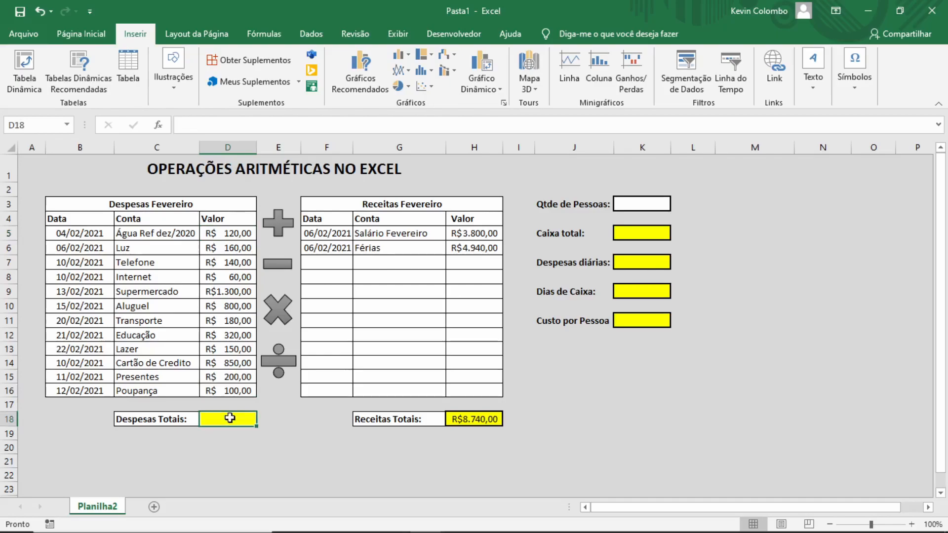
{"action": "type", "text": "="}
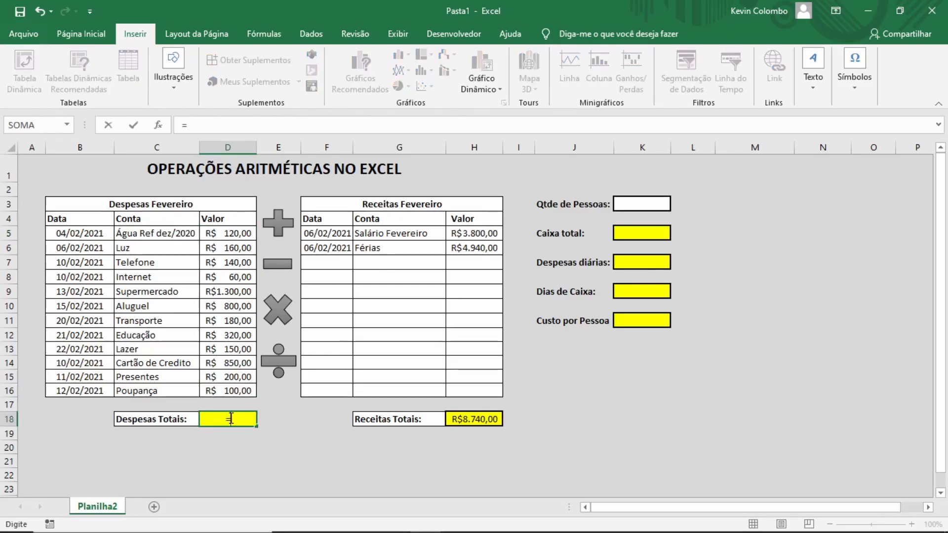
{"action": "type", "text": "soma"}
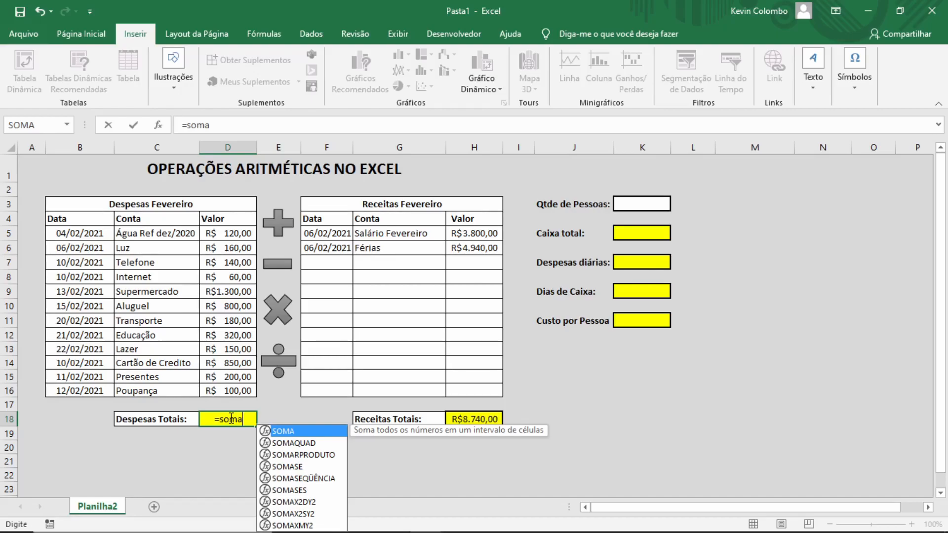
{"action": "key", "text": "Tab"}
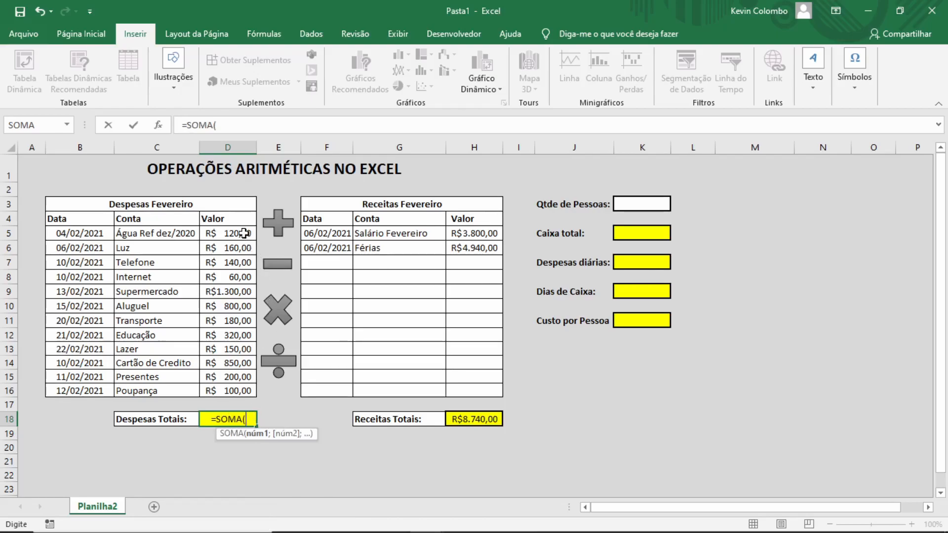
{"action": "left_click_drag", "start_coordinate": [242, 233], "coordinate": [238, 391]}
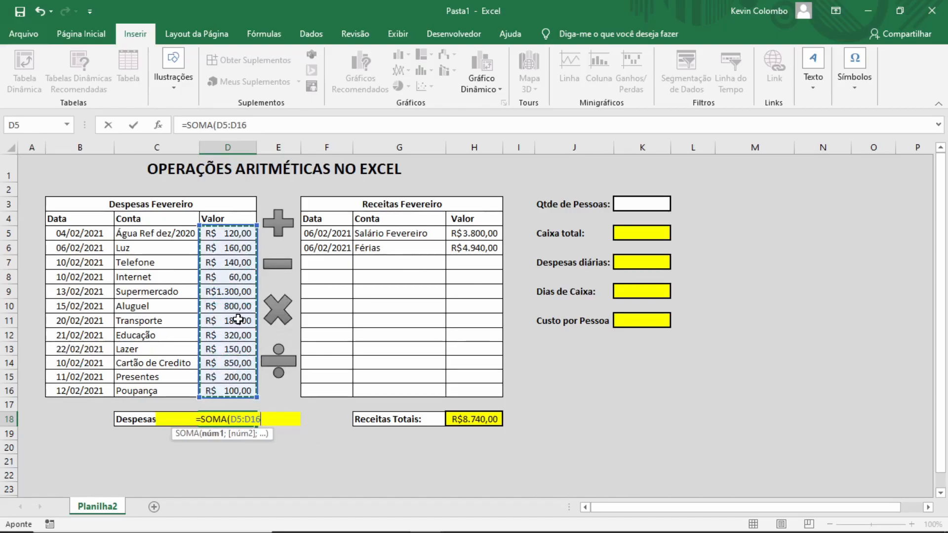
{"action": "type", "text": ")"}
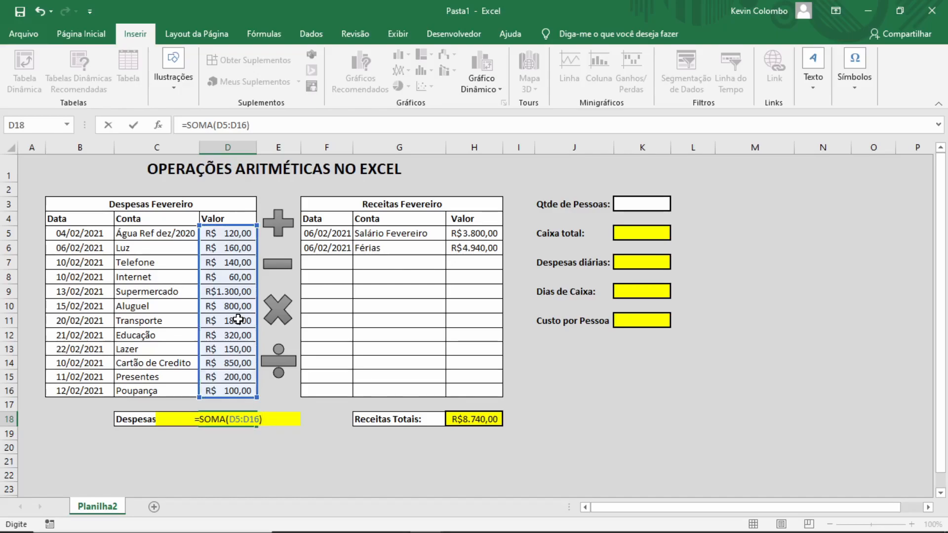
{"action": "key", "text": "Return"}
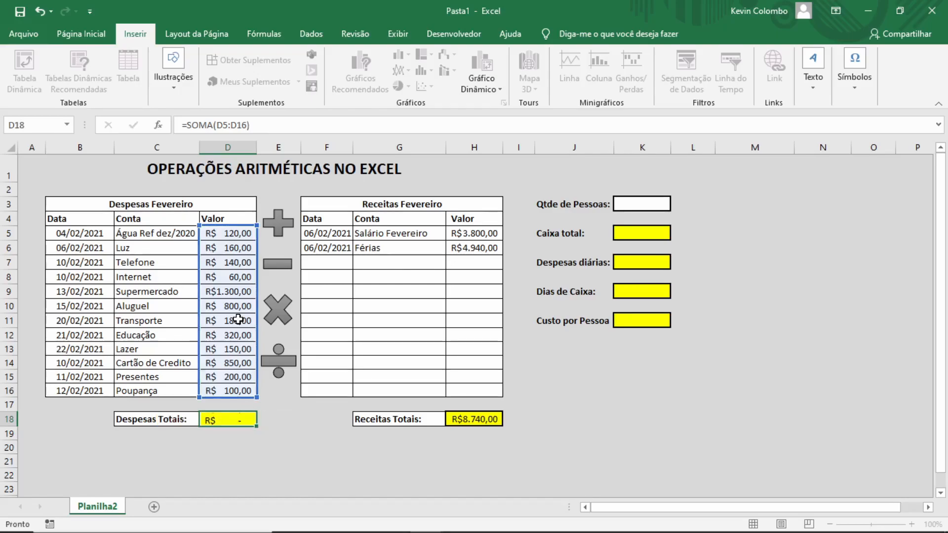
{"action": "left_click", "coordinate": [240, 416]}
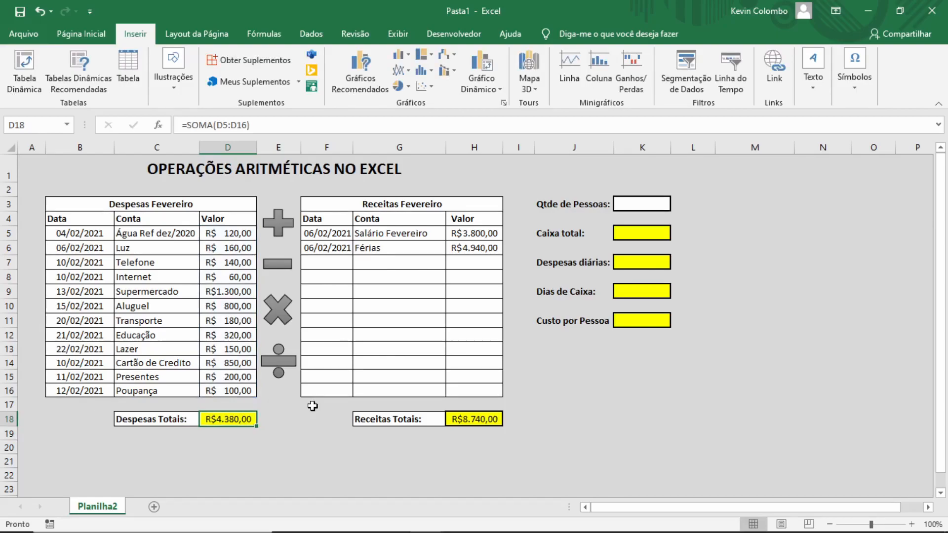
Enter 4 as the Qtde de Pessoas in cell K3
{"action": "left_click", "coordinate": [627, 205]}
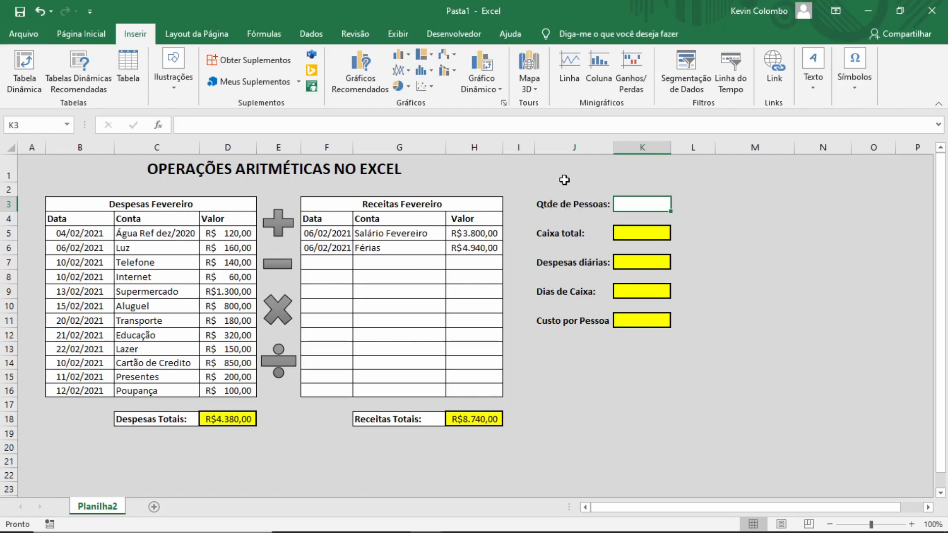
{"action": "type", "text": "4"}
{"action": "key", "text": "Return"}
Calculate Caixa total in K5 by subtracting total expenses from total income with the formula =H18-D18
{"action": "left_click", "coordinate": [646, 231]}
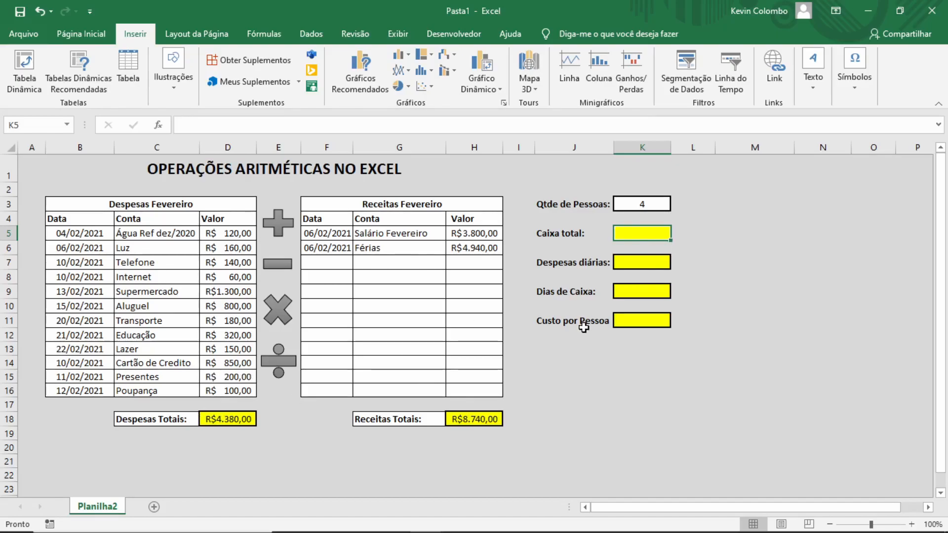
{"action": "type", "text": "="}
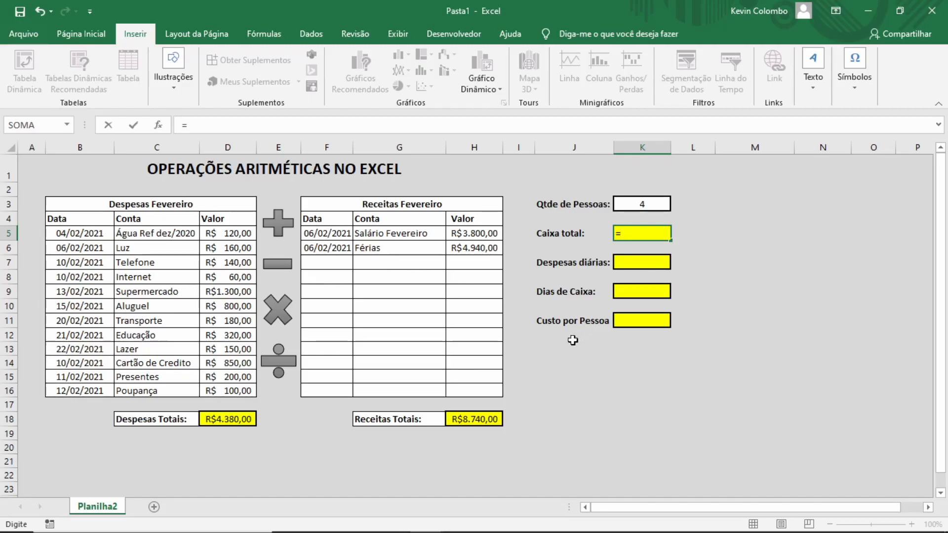
{"action": "left_click", "coordinate": [480, 419]}
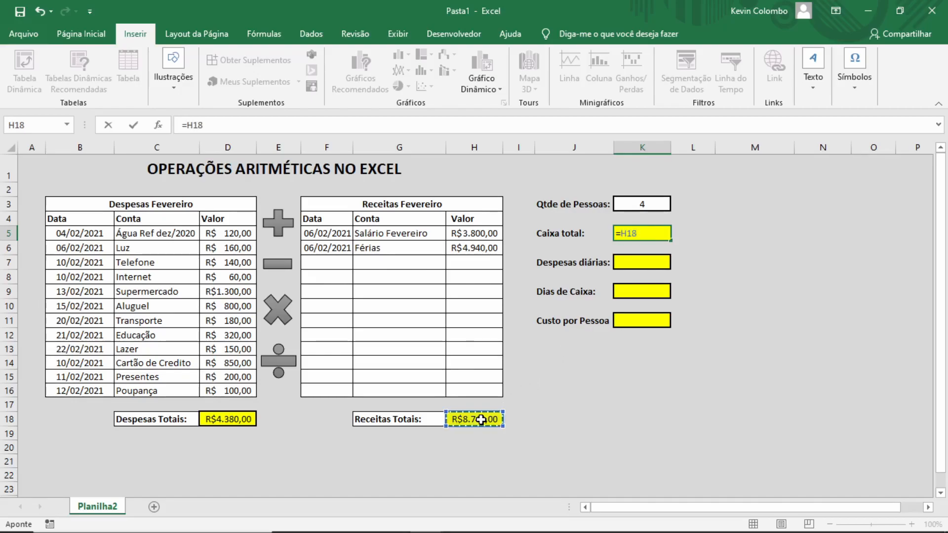
{"action": "type", "text": "-"}
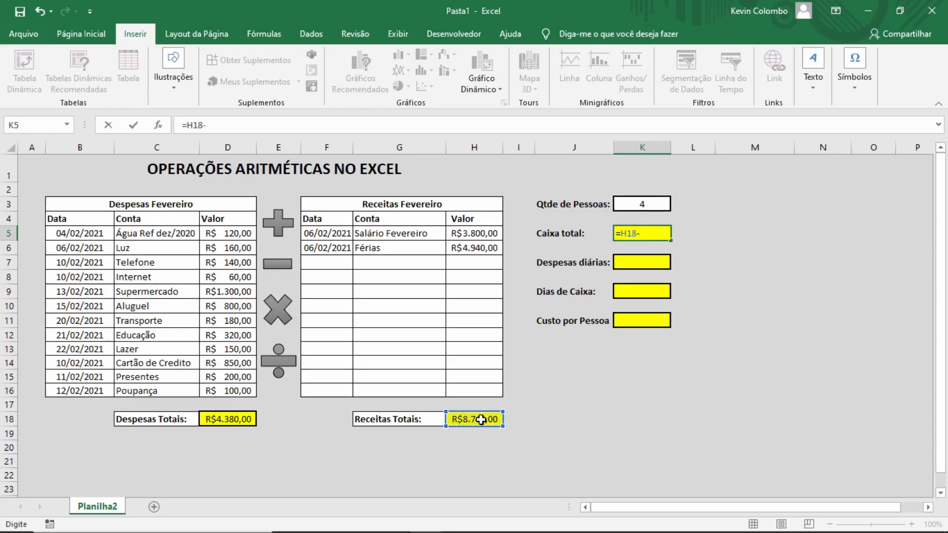
{"action": "left_click", "coordinate": [226, 418]}
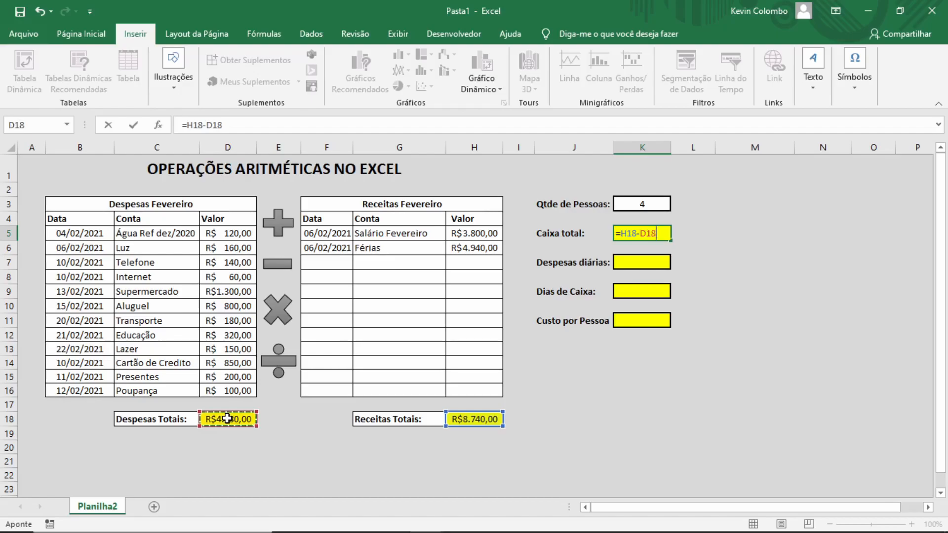
{"action": "key", "text": "Return"}
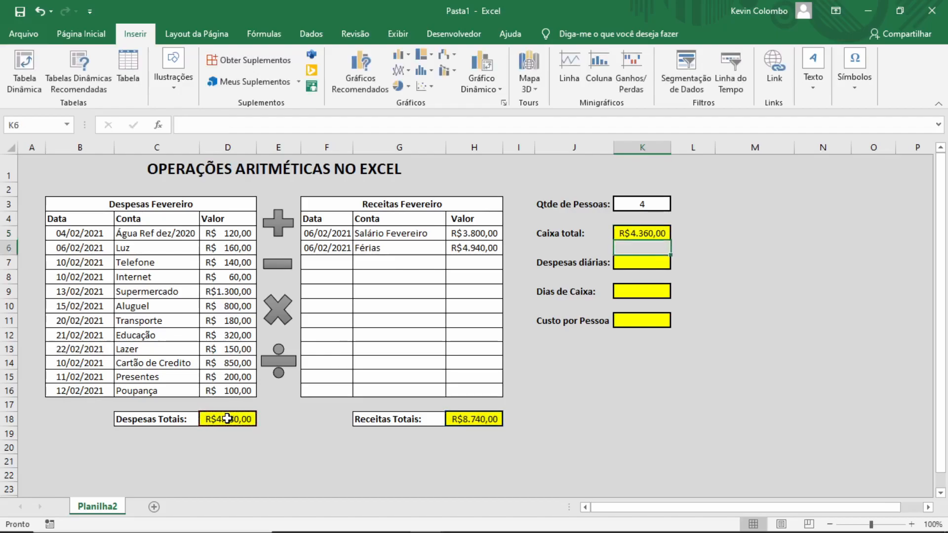
{"action": "left_click", "coordinate": [649, 234]}
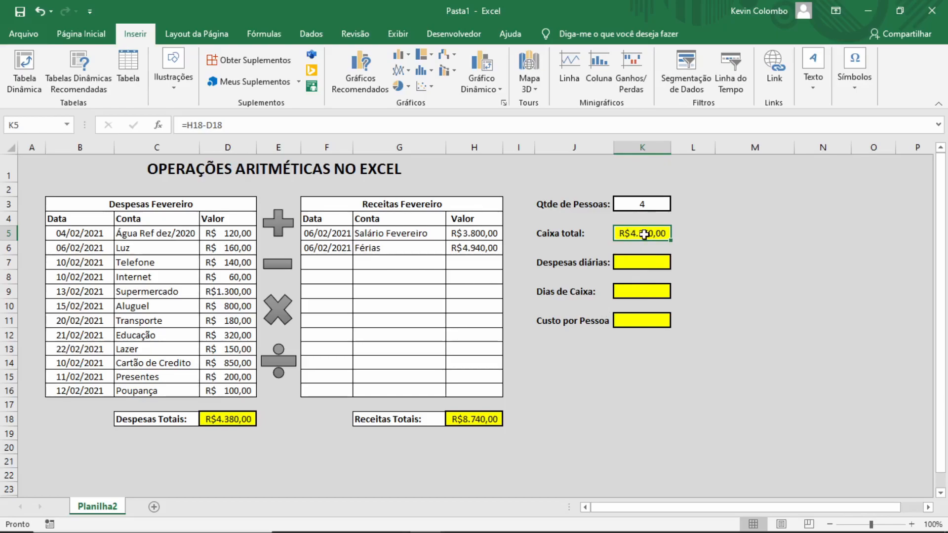
Calculate Despesas diárias in K7 by dividing total expenses by 28 days with the formula =D18/28
{"action": "left_click", "coordinate": [637, 263]}
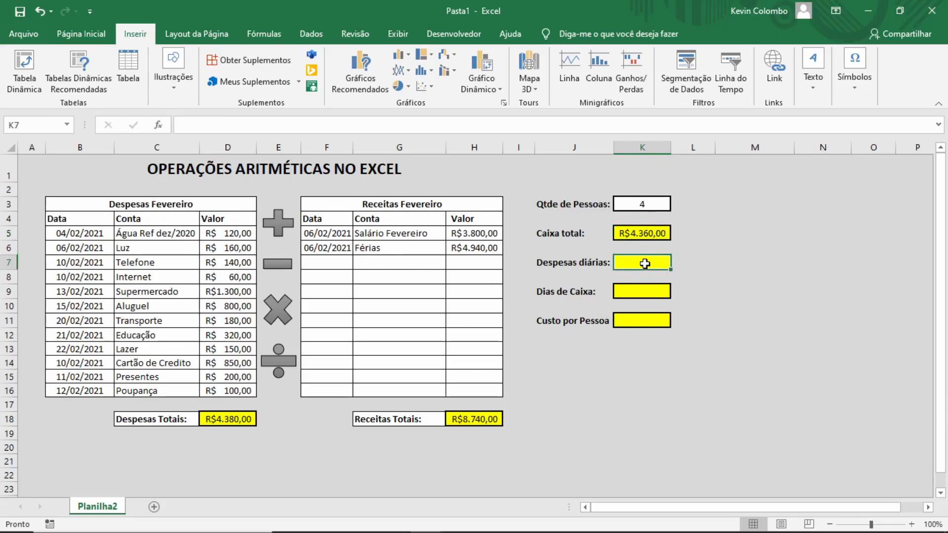
{"action": "left_click", "coordinate": [240, 420]}
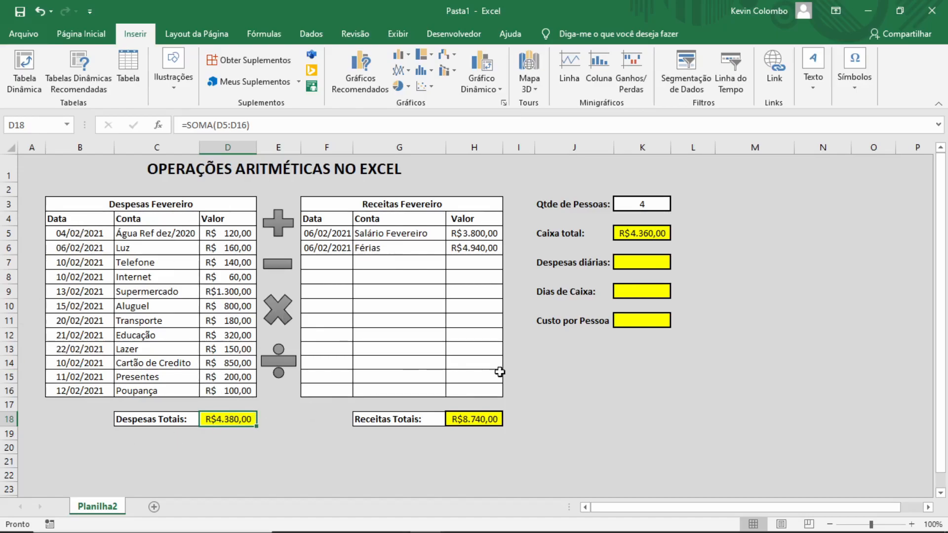
{"action": "left_click", "coordinate": [627, 265]}
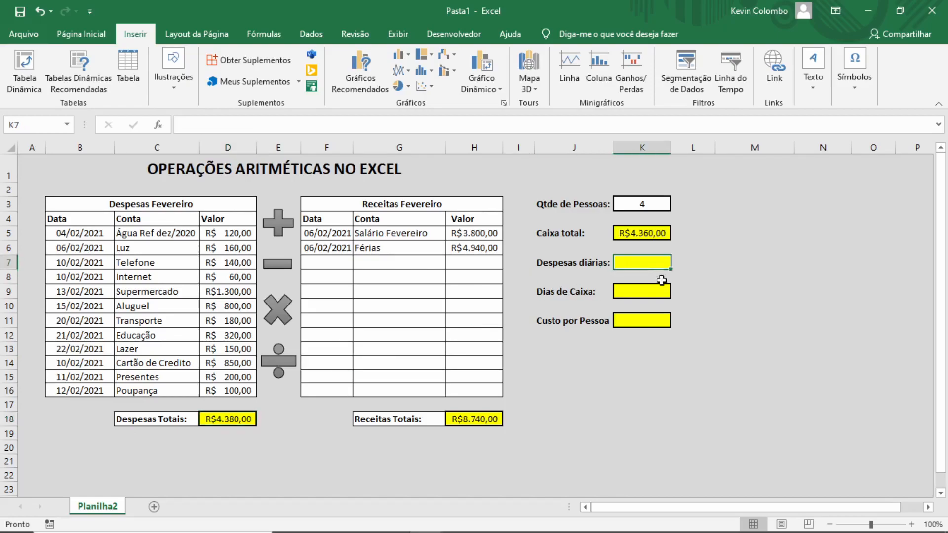
{"action": "type", "text": "="}
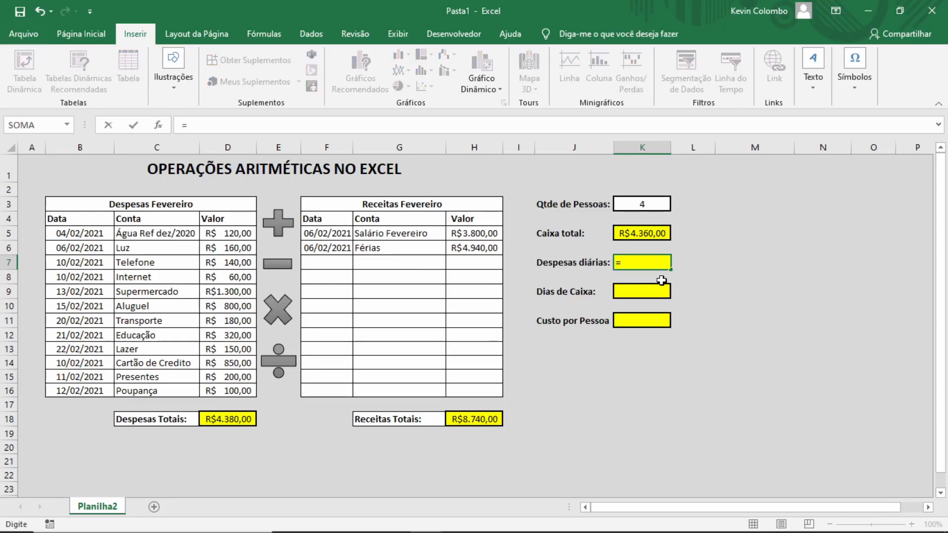
{"action": "left_click", "coordinate": [228, 423]}
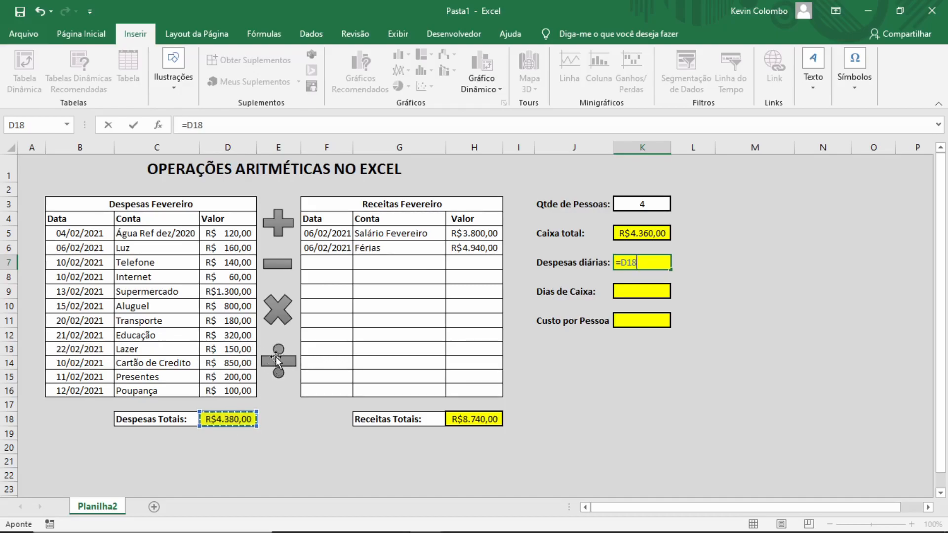
{"action": "type", "text": "/28"}
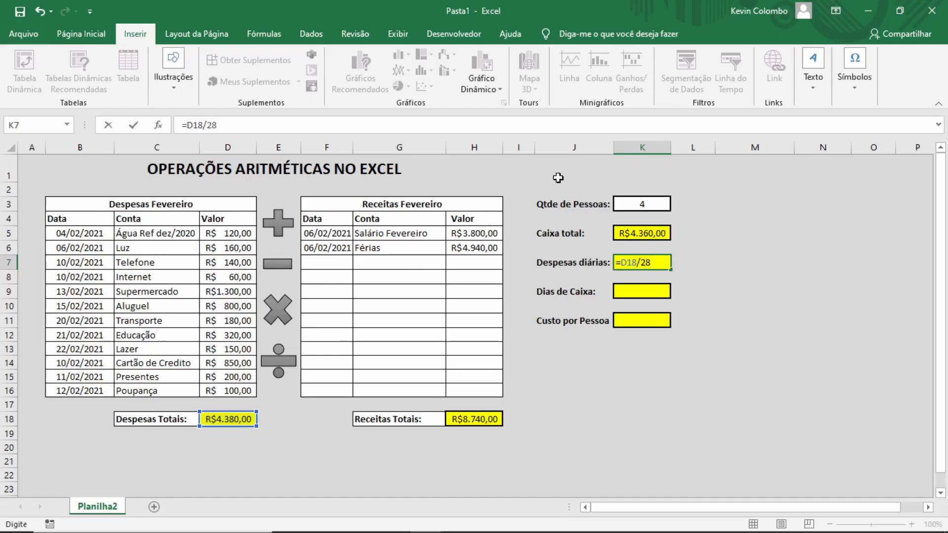
{"action": "key", "text": "Return"}
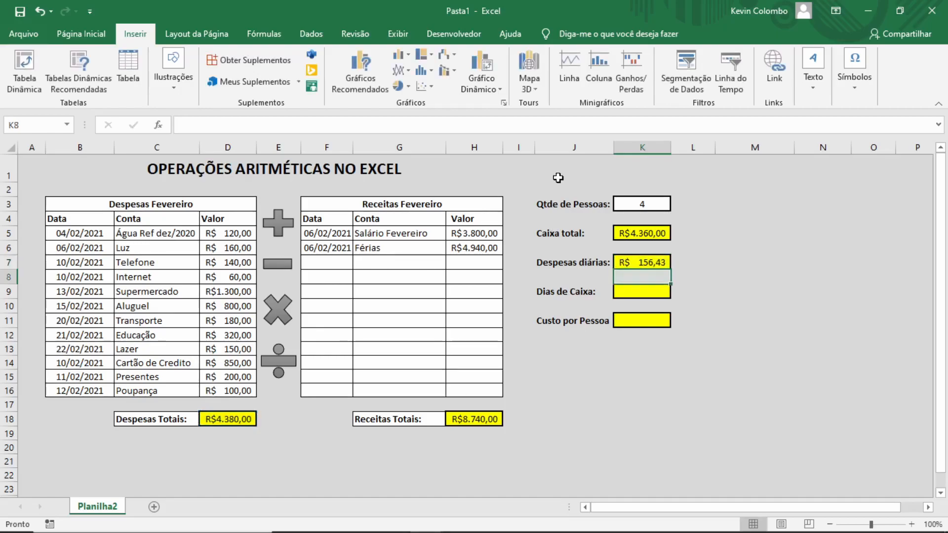
{"action": "left_click", "coordinate": [629, 265]}
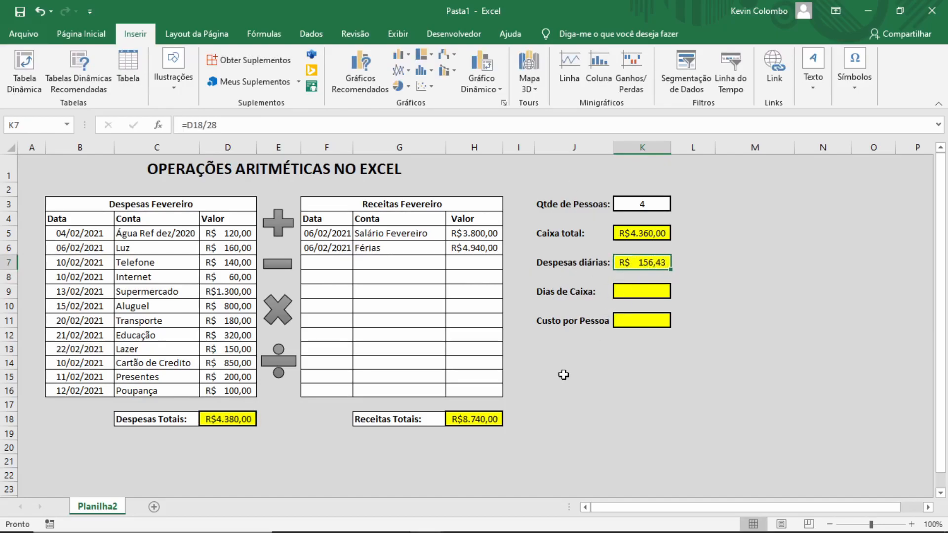
Calculate Dias de Caixa in K9 by dividing the cash total by the daily expenses with the formula =K5/K7
{"action": "left_click", "coordinate": [630, 290]}
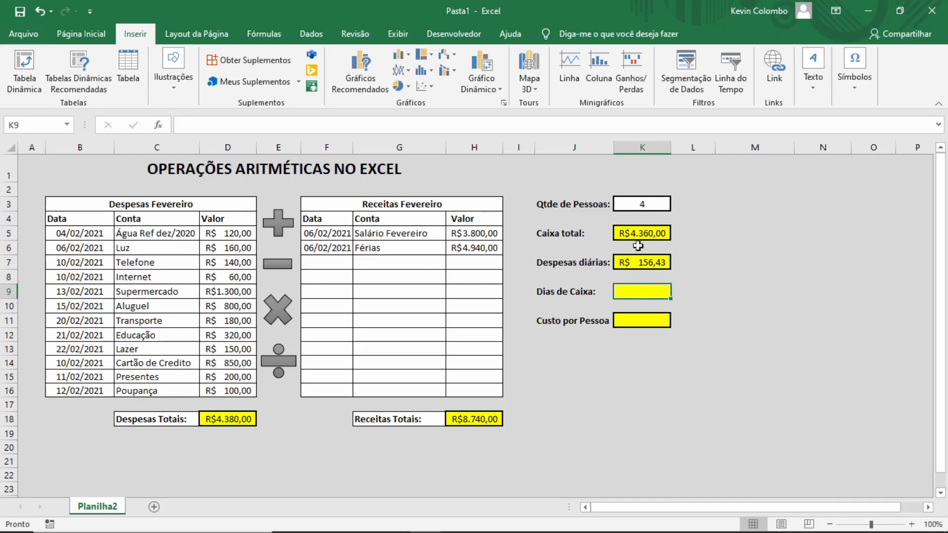
{"action": "left_click", "coordinate": [638, 230]}
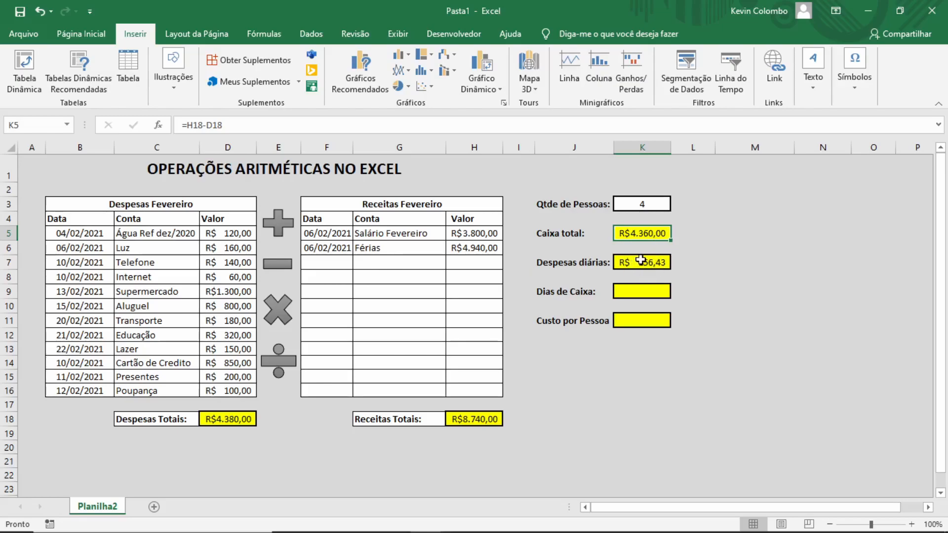
{"action": "left_click", "coordinate": [638, 292]}
{"action": "type", "text": "="}
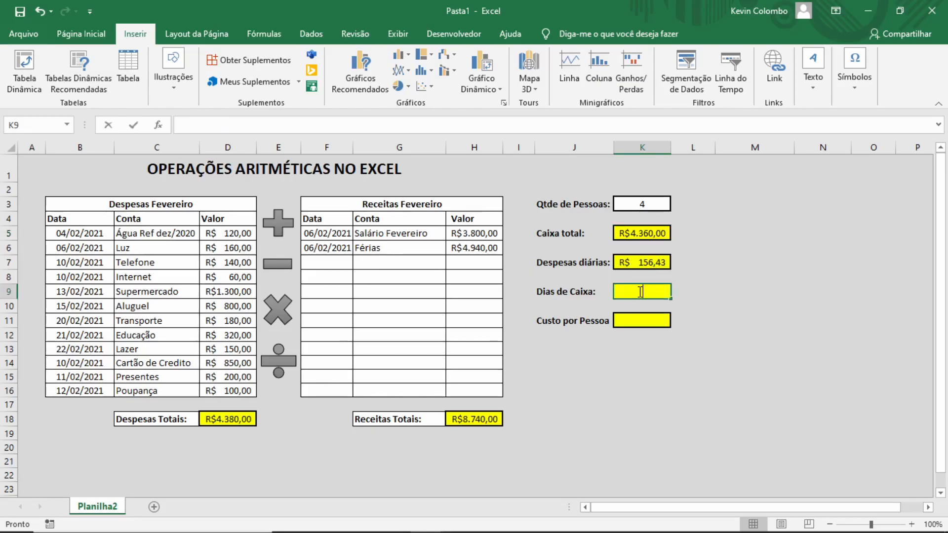
{"action": "left_click", "coordinate": [654, 238]}
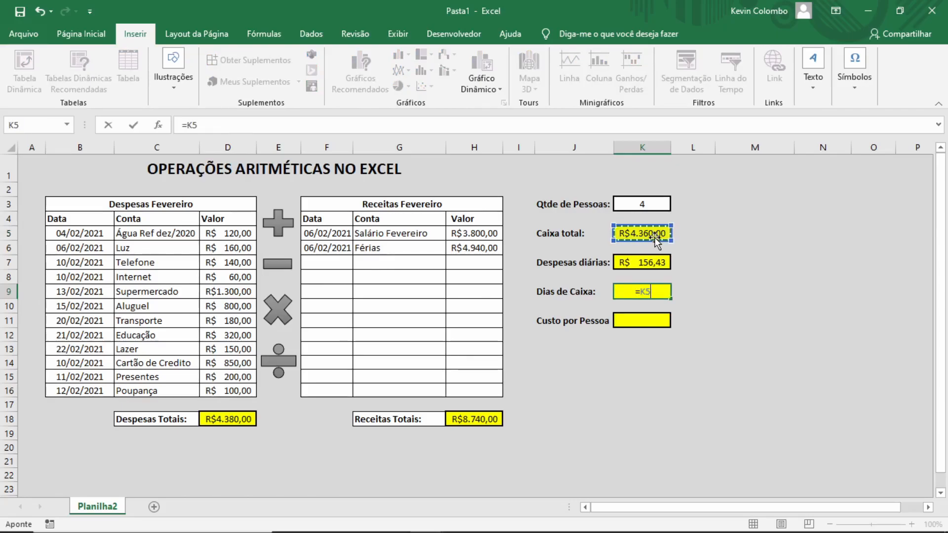
{"action": "type", "text": "/"}
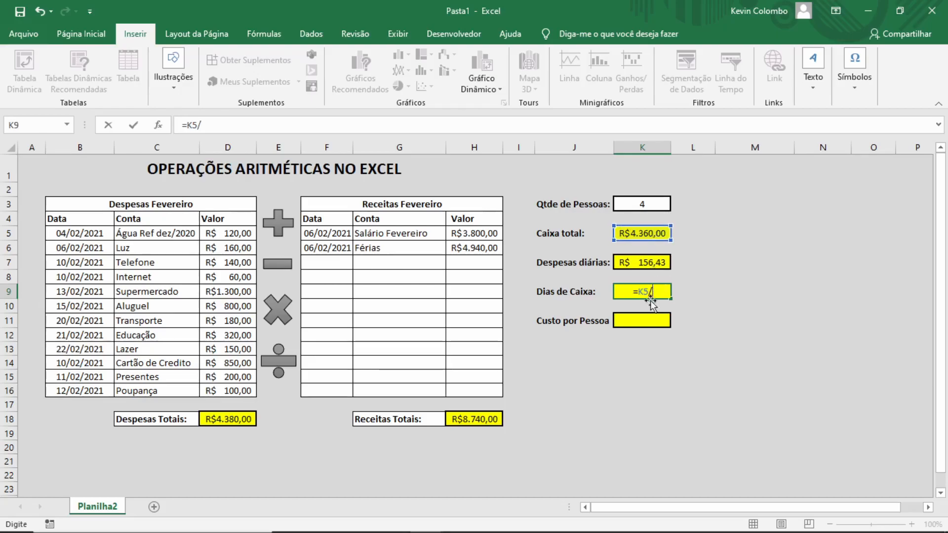
{"action": "left_click", "coordinate": [655, 263]}
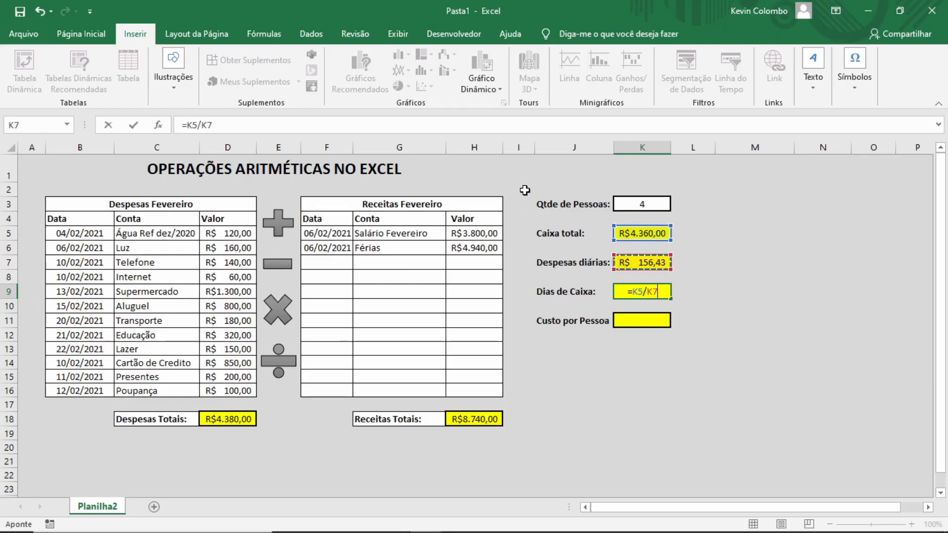
{"action": "key", "text": "Return"}
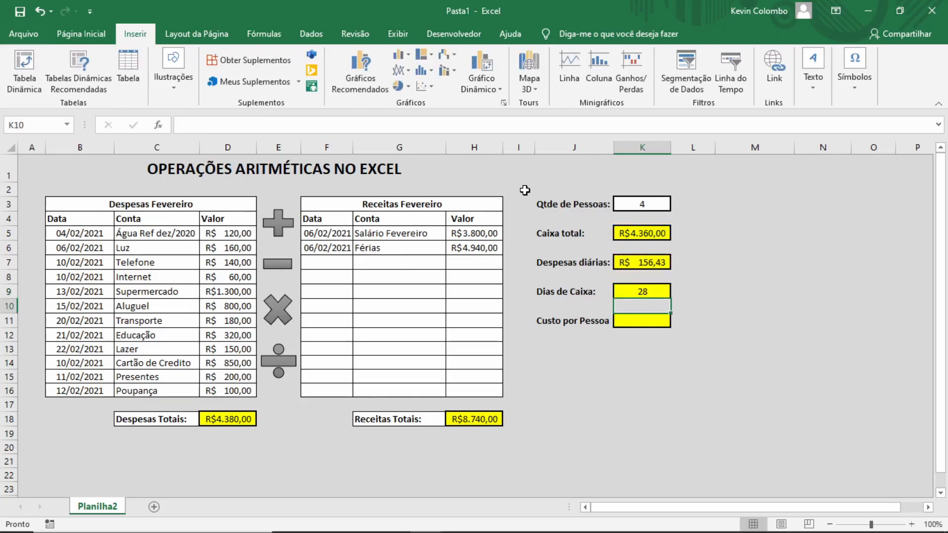
{"action": "left_click", "coordinate": [654, 291]}
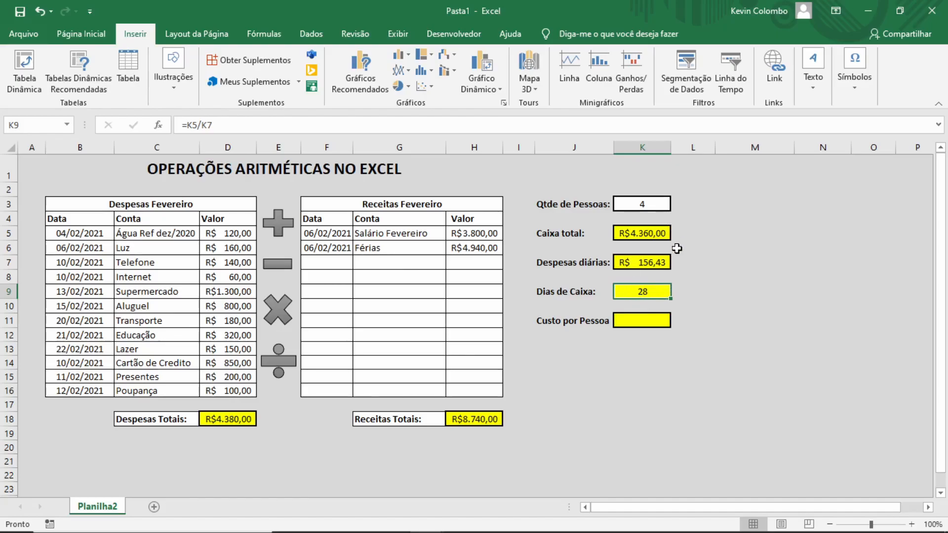
Calculate Custo por Pessoa in K11 by dividing total expenses by the number of people with the formula =D18/K3
{"action": "left_click", "coordinate": [656, 320]}
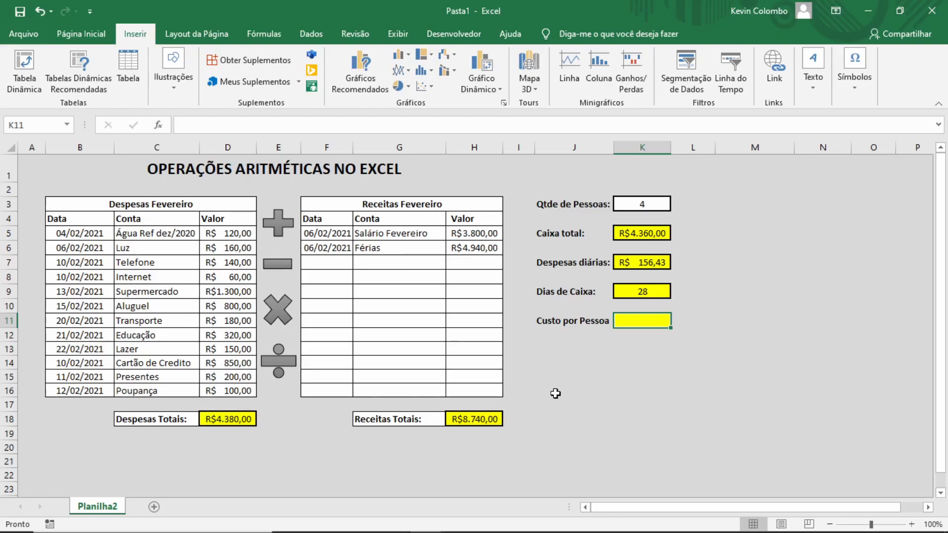
{"action": "type", "text": "="}
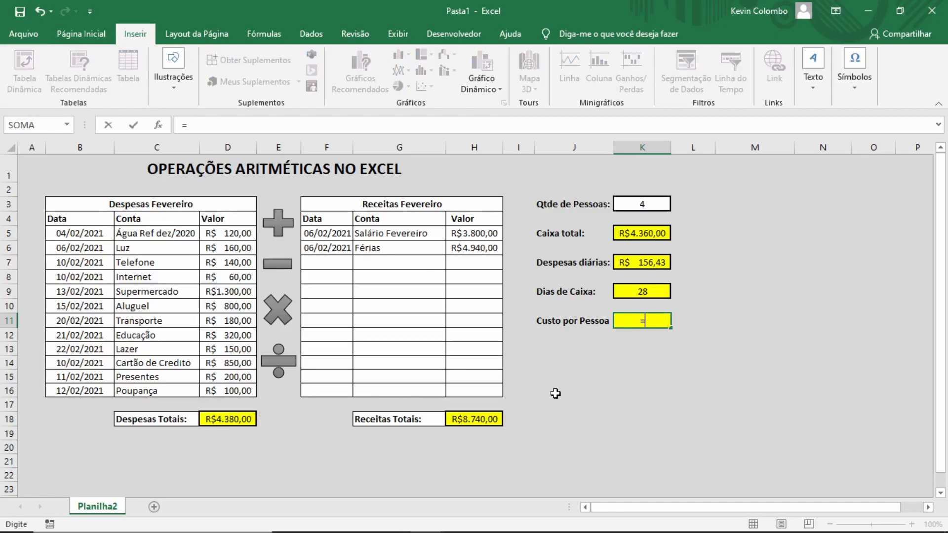
{"action": "left_click", "coordinate": [235, 419]}
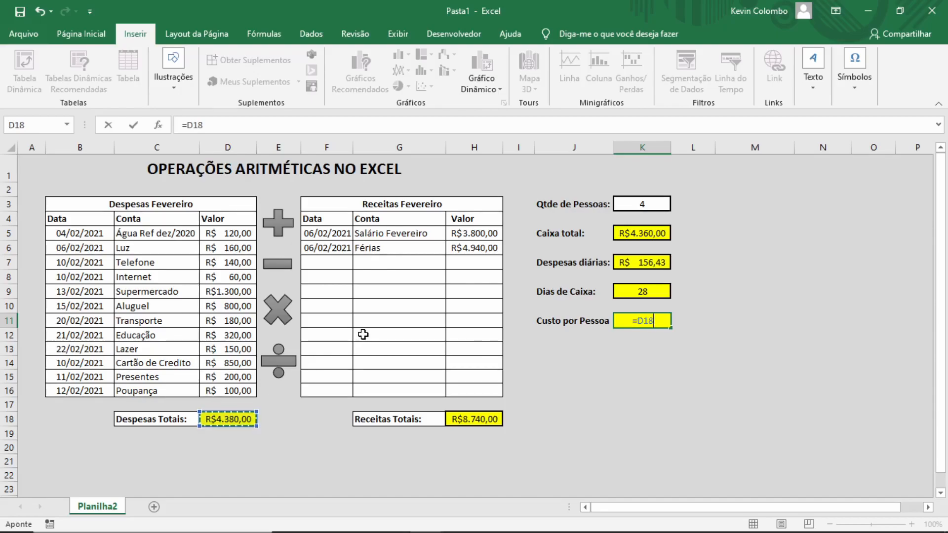
{"action": "type", "text": "/"}
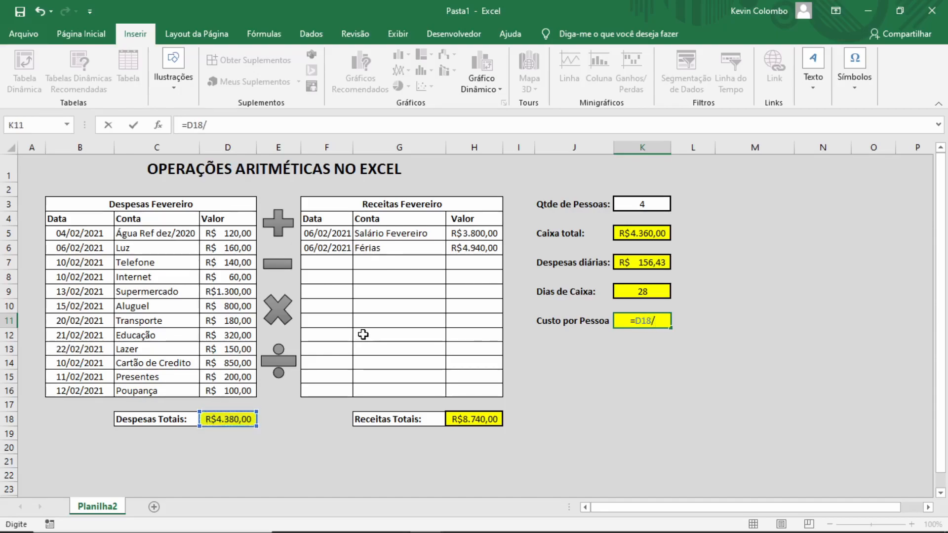
{"action": "left_click", "coordinate": [637, 204]}
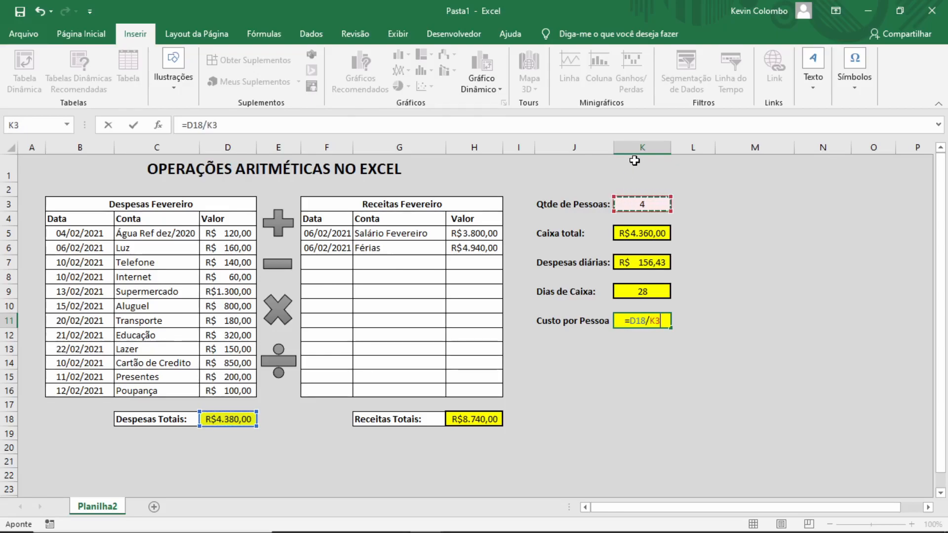
{"action": "key", "text": "Return"}
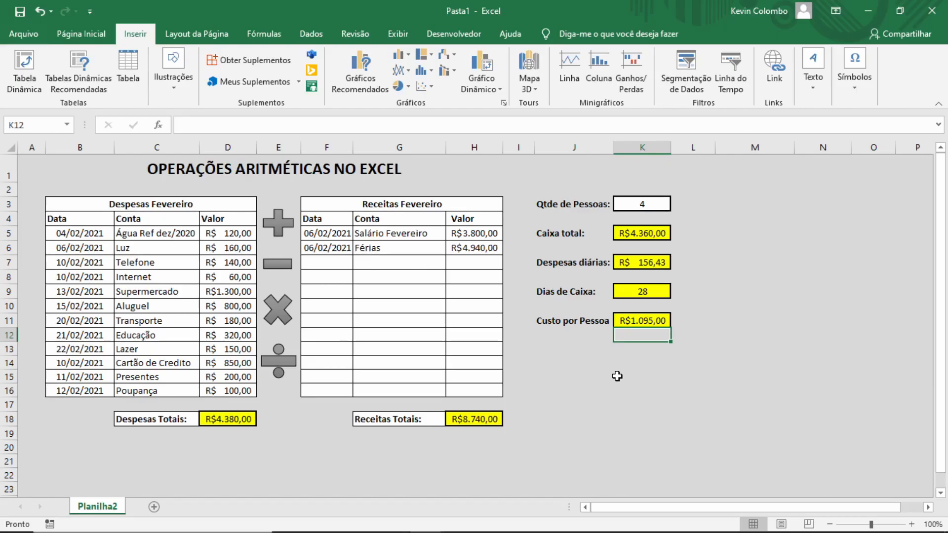
Copy the Qtde de Pessoas label and value cells J3:K3 to J13:K13 and clear the copied value in K13
{"action": "left_click", "coordinate": [591, 205]}
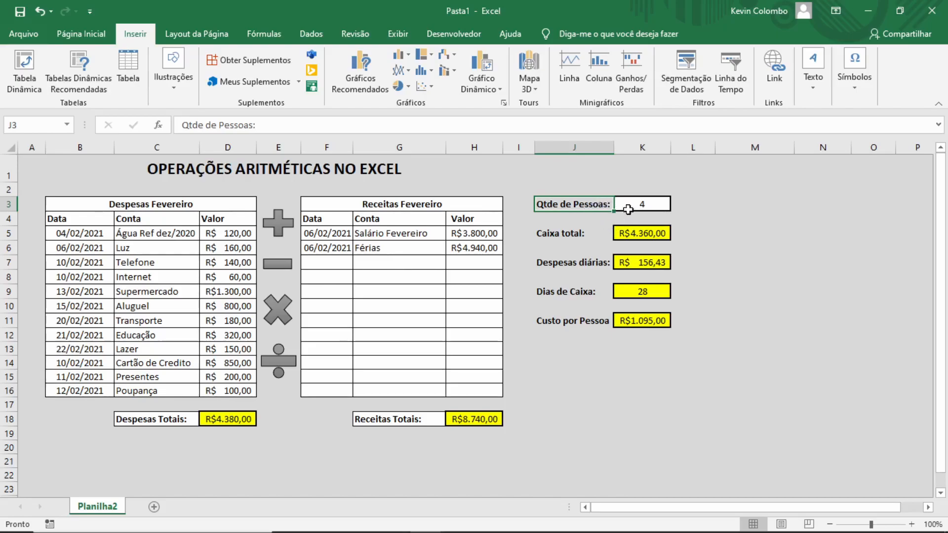
{"action": "left_click_drag", "start_coordinate": [587, 203], "coordinate": [666, 204]}
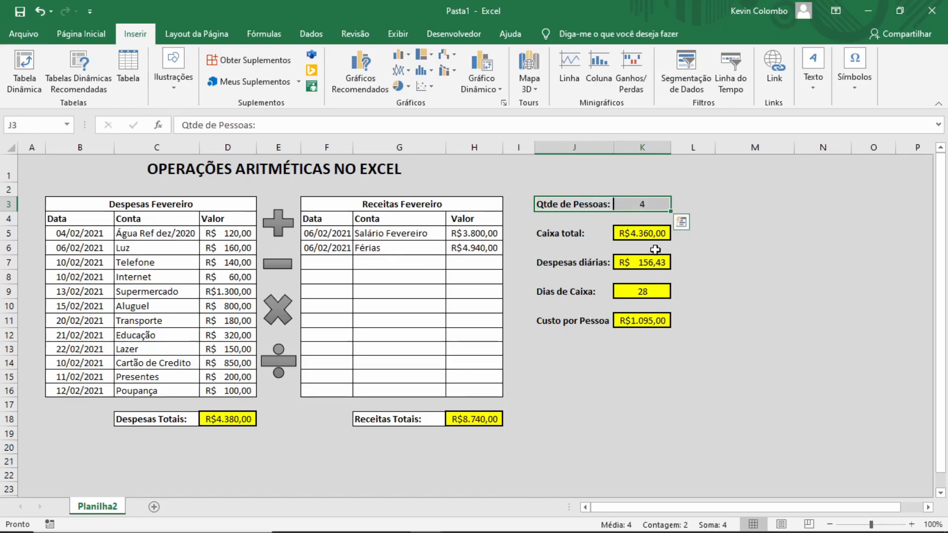
{"action": "left_click", "coordinate": [570, 345]}
{"action": "left_click_drag", "start_coordinate": [581, 206], "coordinate": [637, 201]}
{"action": "key", "text": "ctrl+c"}
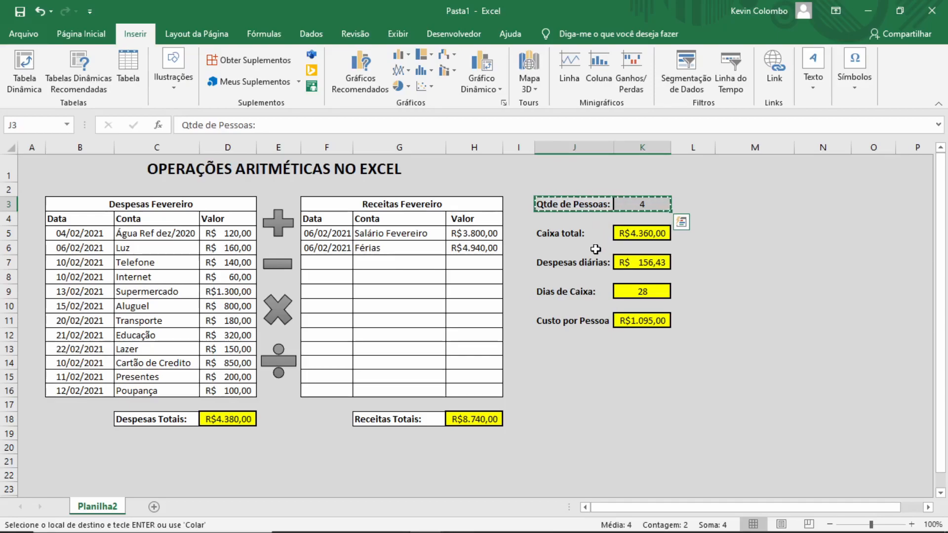
{"action": "left_click", "coordinate": [558, 350]}
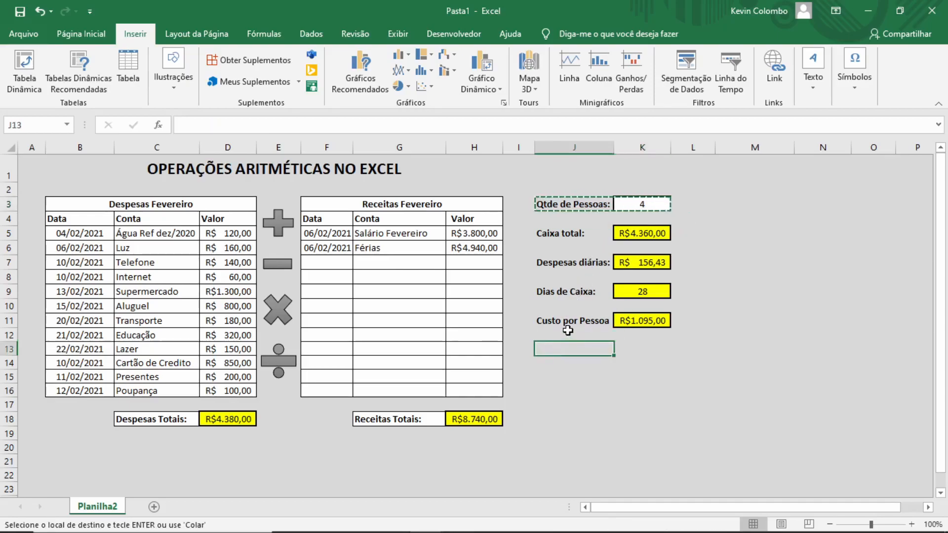
{"action": "key", "text": "ctrl+v"}
{"action": "left_click", "coordinate": [590, 404]}
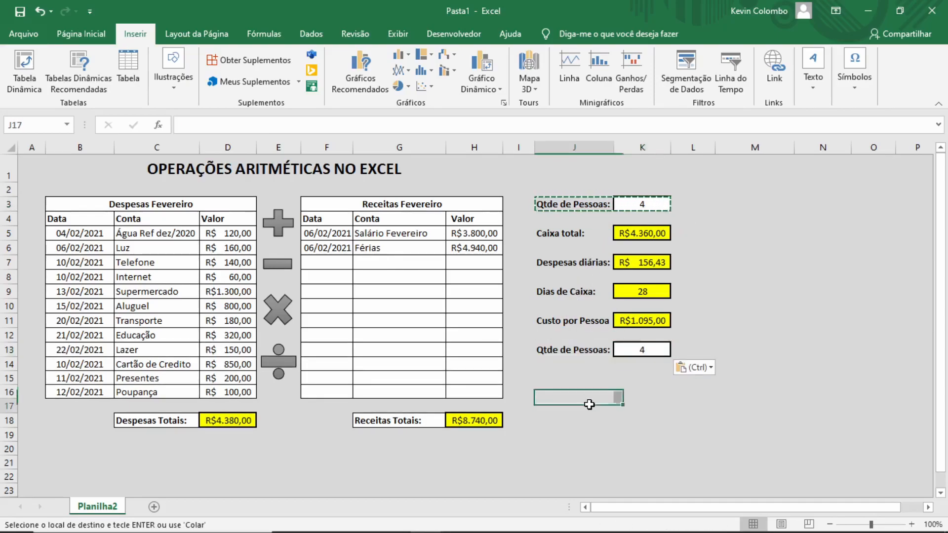
{"action": "left_click", "coordinate": [645, 352]}
{"action": "key", "text": "Escape"}
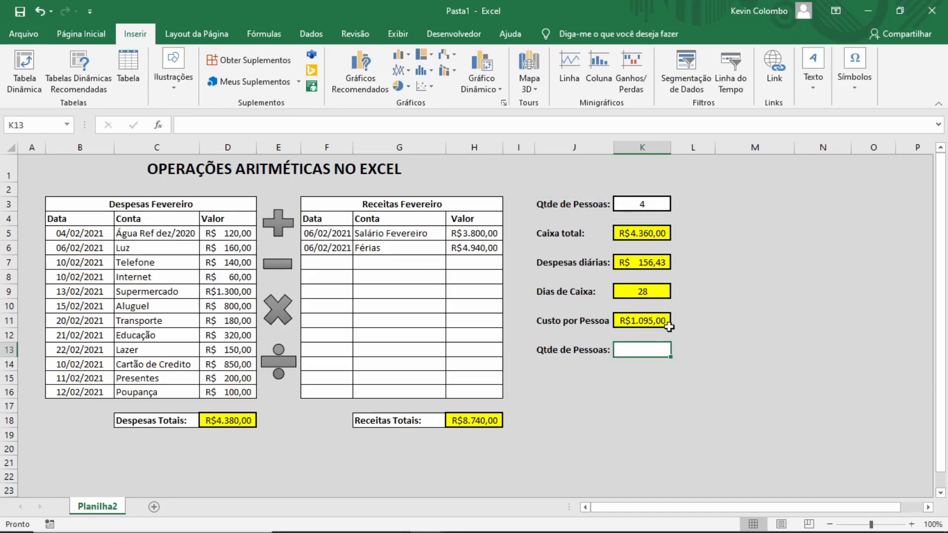
Enter the label "Nova Despesa:" in cell J15
{"action": "left_click", "coordinate": [576, 378]}
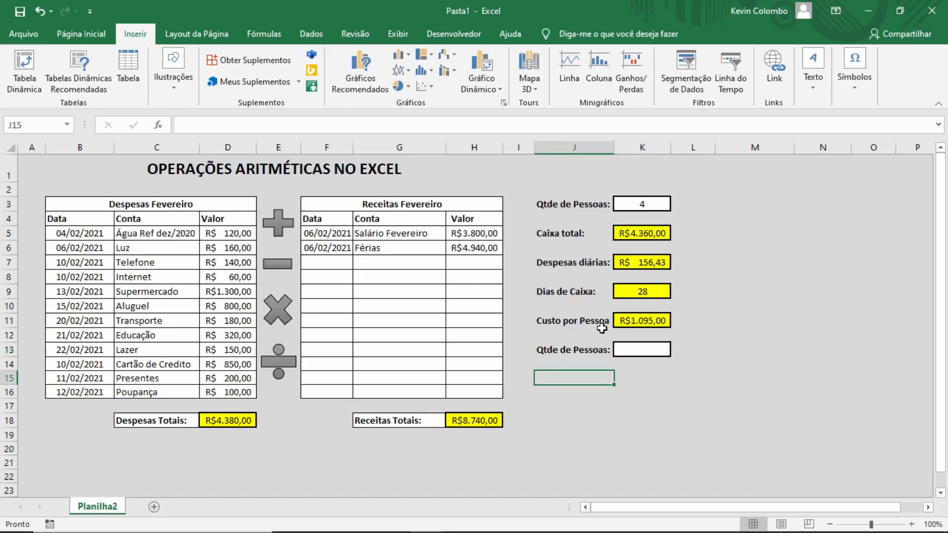
{"action": "type", "text": "Nova de"}
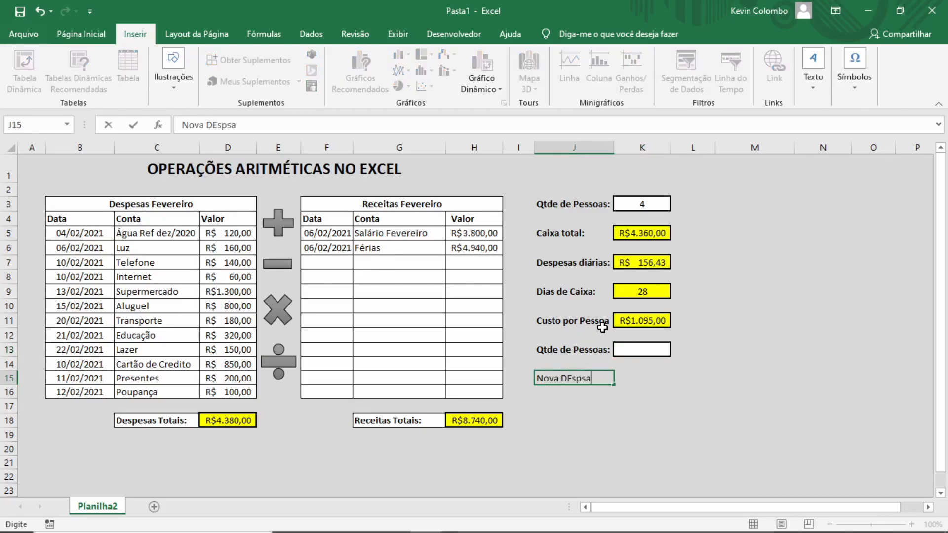
{"action": "type", "text": "spesa:"}
{"action": "key", "text": "Tab"}
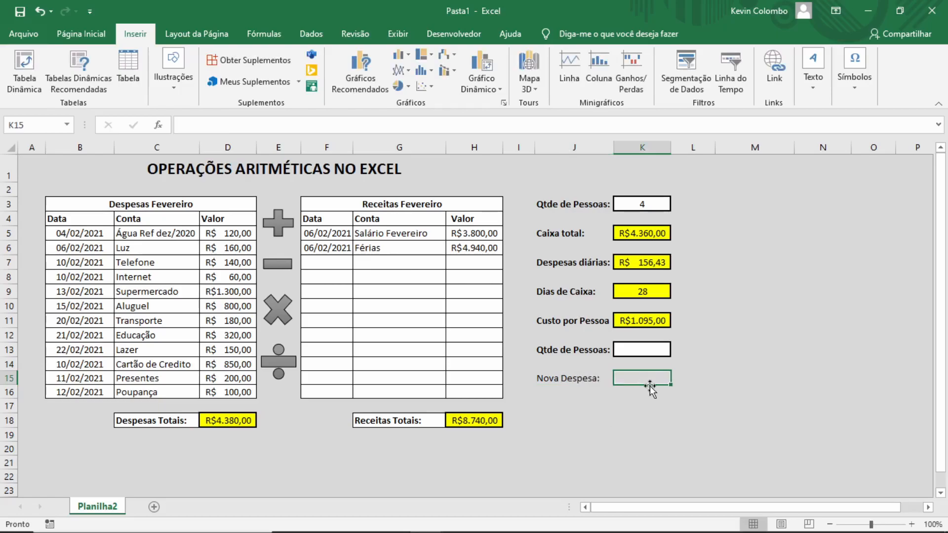
Copy the formatting of the Qtde de Pessoas cells J3:K3 onto the Nova Despesa cells J15:K15 with Format Painter
{"action": "left_click", "coordinate": [638, 350]}
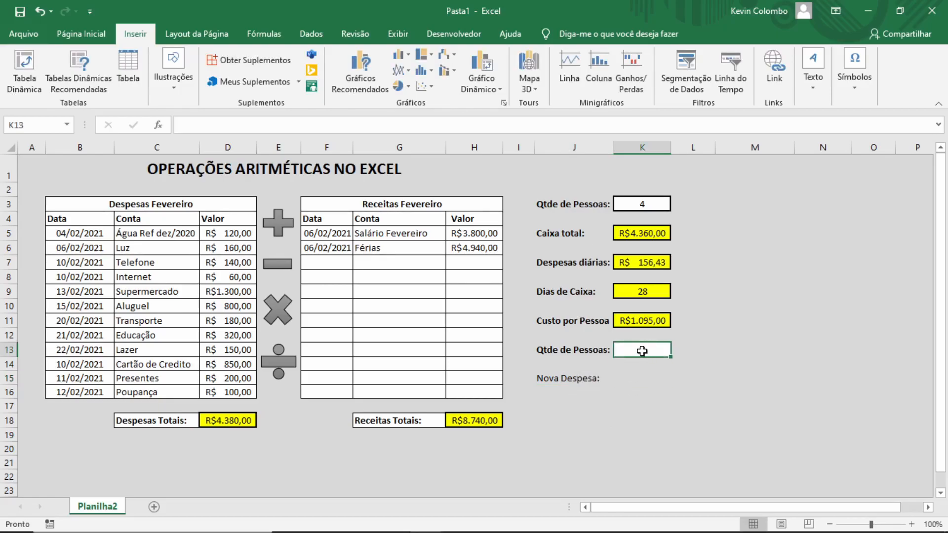
{"action": "left_click_drag", "start_coordinate": [577, 204], "coordinate": [647, 204]}
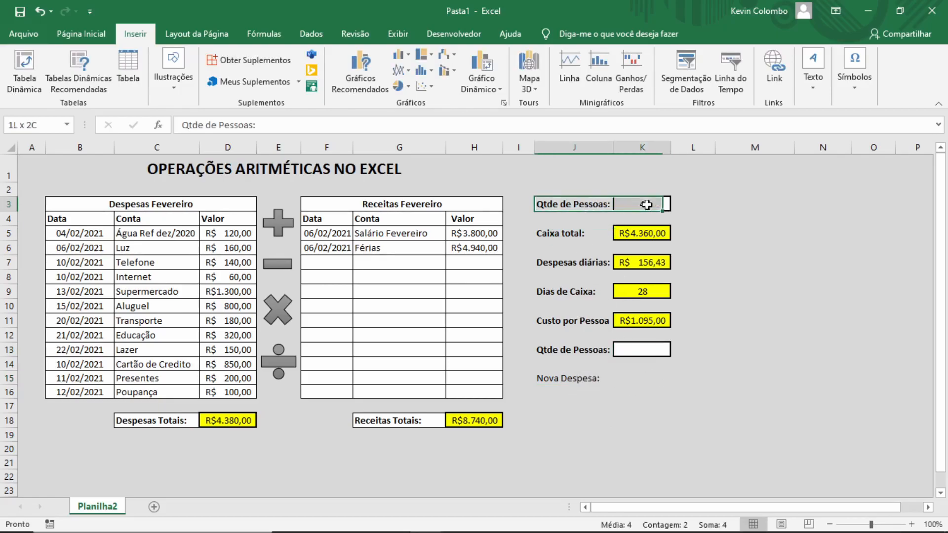
{"action": "left_click", "coordinate": [81, 34]}
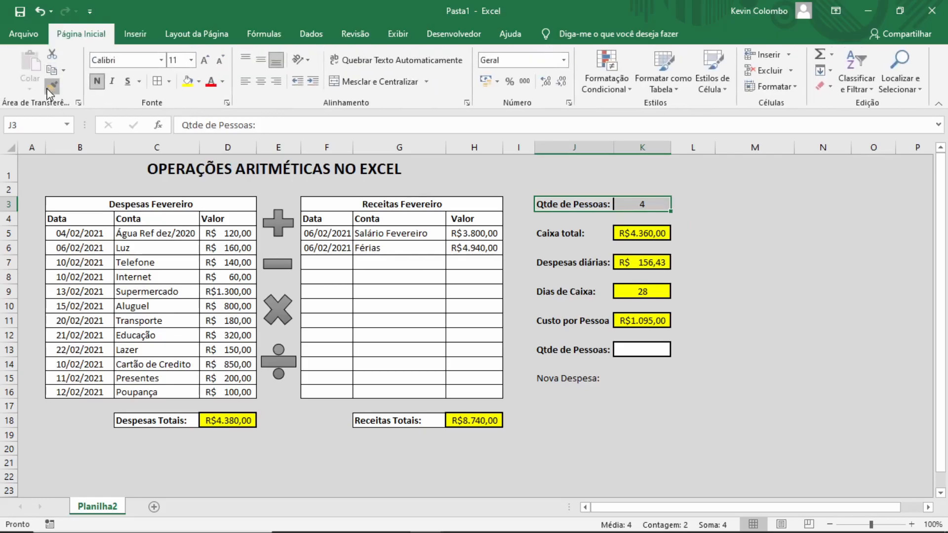
{"action": "left_click", "coordinate": [51, 88]}
{"action": "left_click_drag", "start_coordinate": [555, 380], "coordinate": [651, 381]}
{"action": "left_click", "coordinate": [592, 420]}
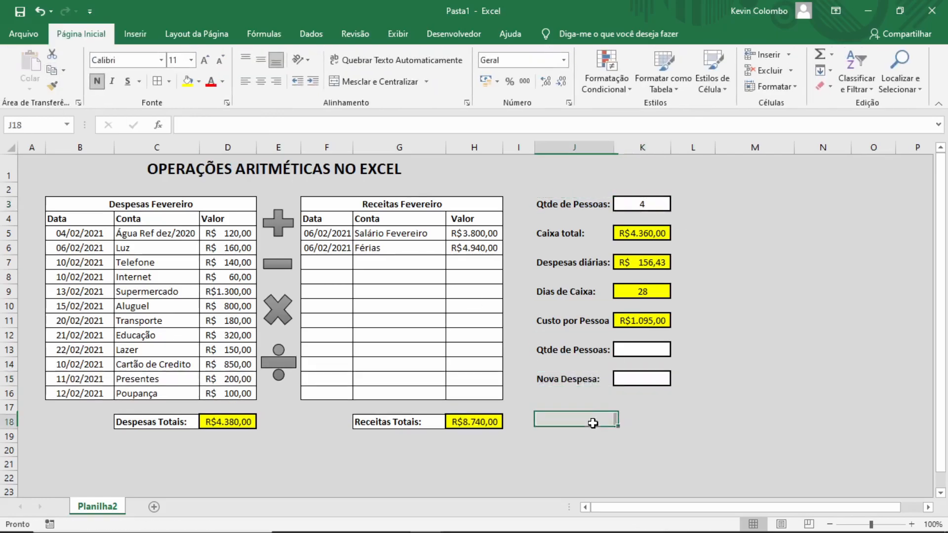
Enter 5 as the second Qtde de Pessoas value in cell K13
{"action": "left_click", "coordinate": [657, 381]}
{"action": "left_click", "coordinate": [659, 354]}
{"action": "type", "text": "5"}
{"action": "key", "text": "Return"}
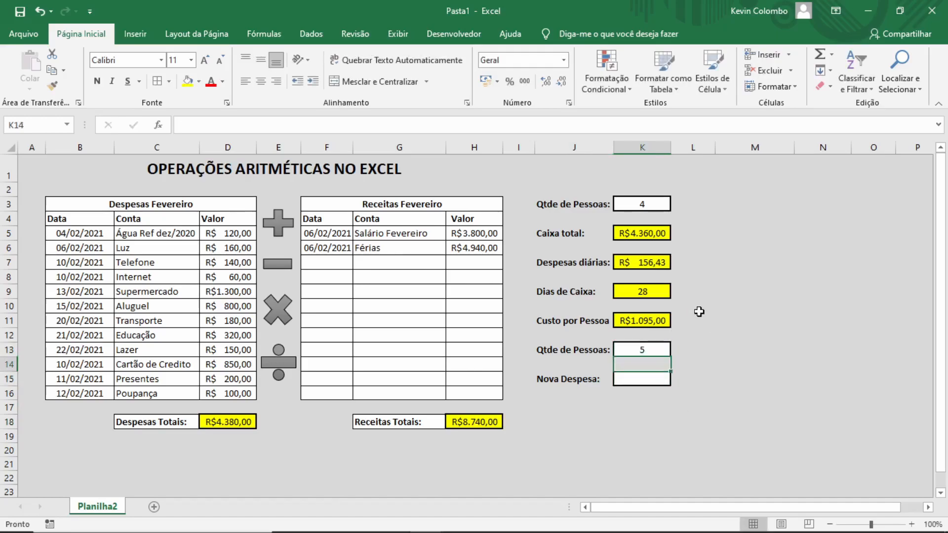
Calculate Nova Despesa in K15 by multiplying people by cost per person with =K13*K11, and apply the accounting currency format to the cell
{"action": "left_click", "coordinate": [636, 381]}
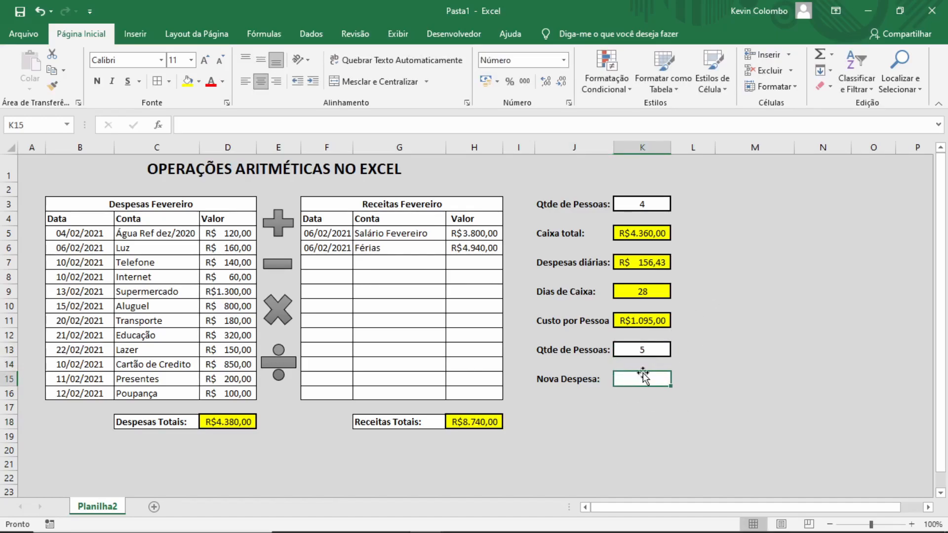
{"action": "left_click", "coordinate": [637, 322]}
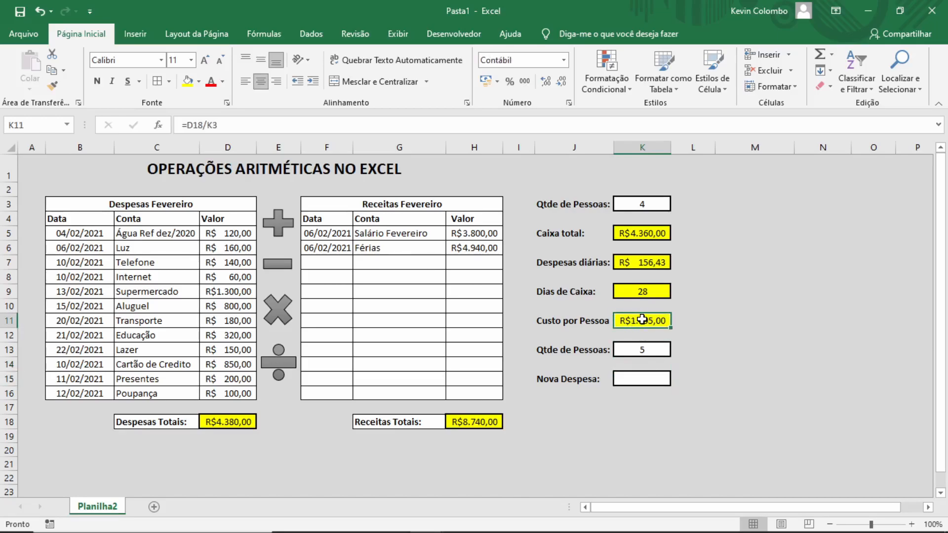
{"action": "left_click", "coordinate": [639, 349]}
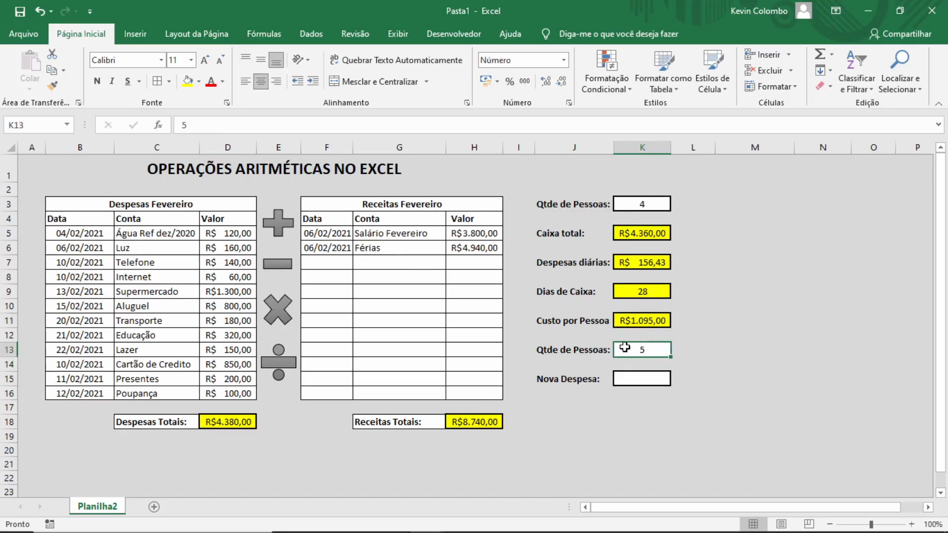
{"action": "left_click", "coordinate": [654, 380]}
{"action": "type", "text": "="}
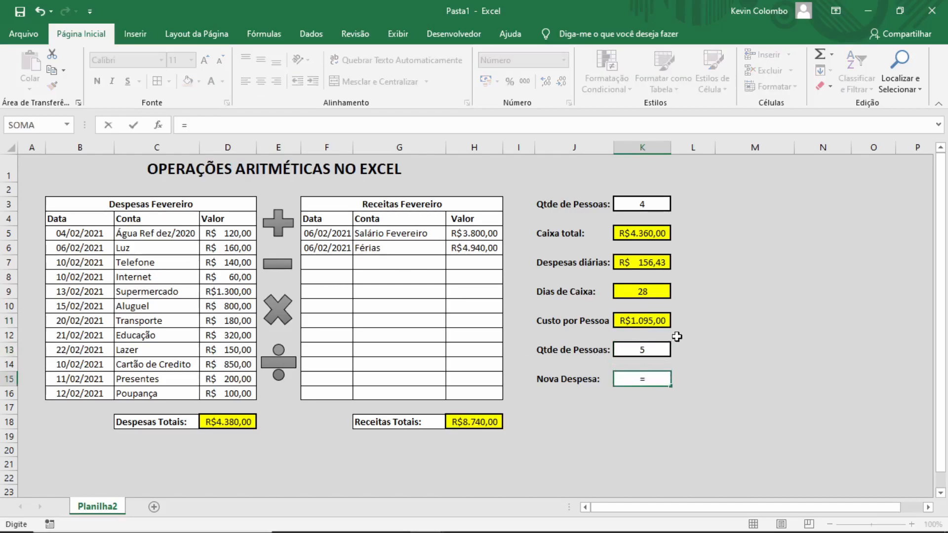
{"action": "left_click", "coordinate": [654, 352]}
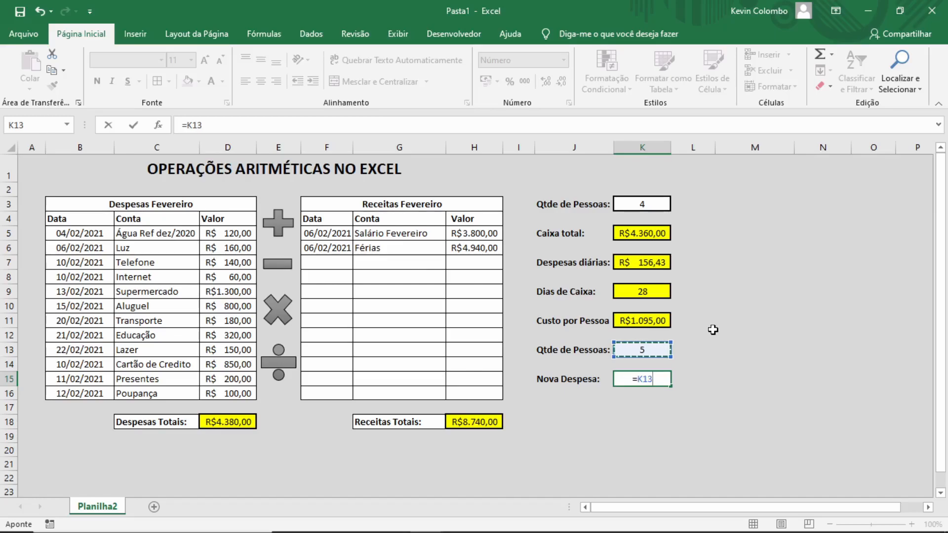
{"action": "type", "text": "*"}
{"action": "left_click", "coordinate": [637, 322]}
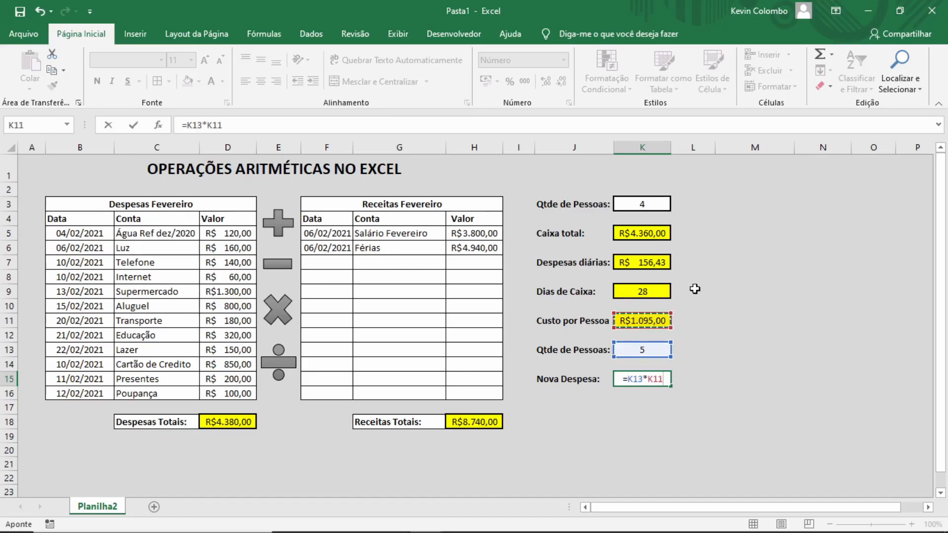
{"action": "key", "text": "Return"}
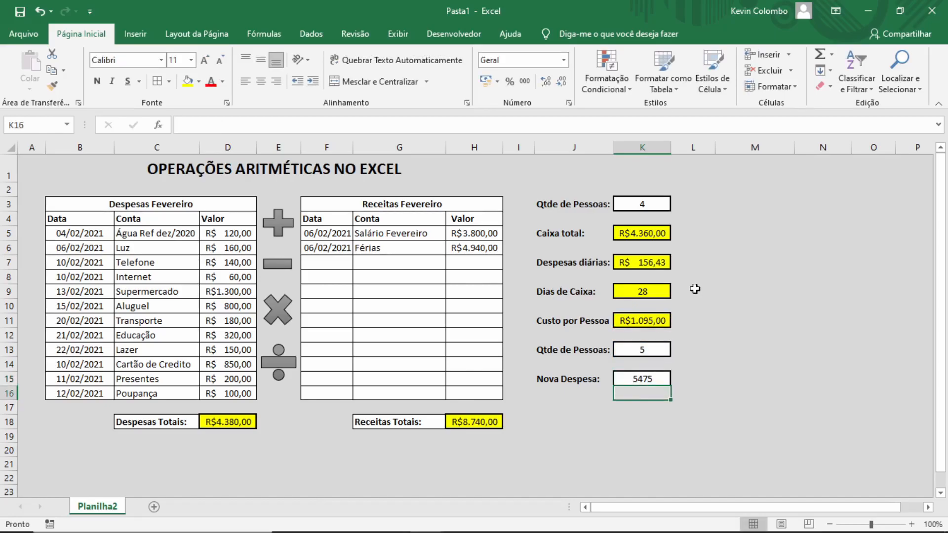
{"action": "left_click", "coordinate": [642, 378]}
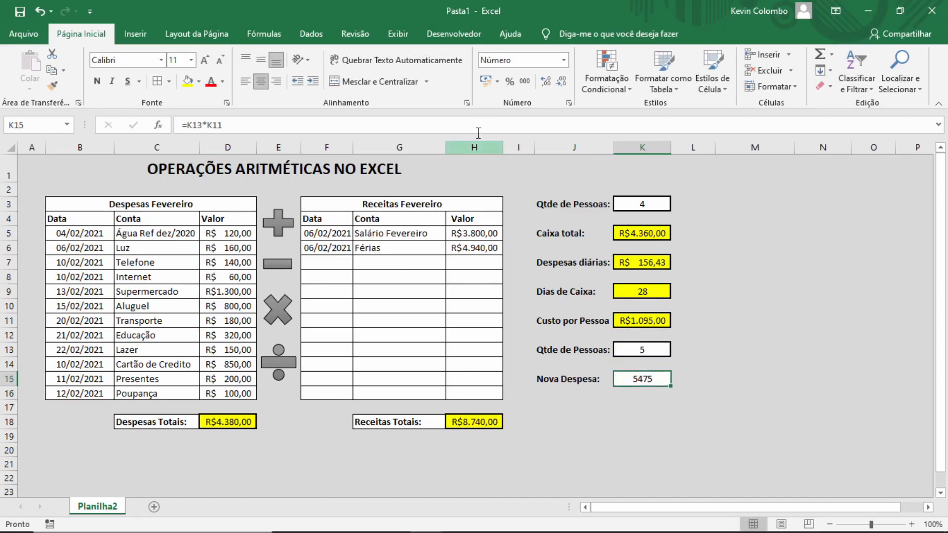
{"action": "left_click", "coordinate": [484, 85]}
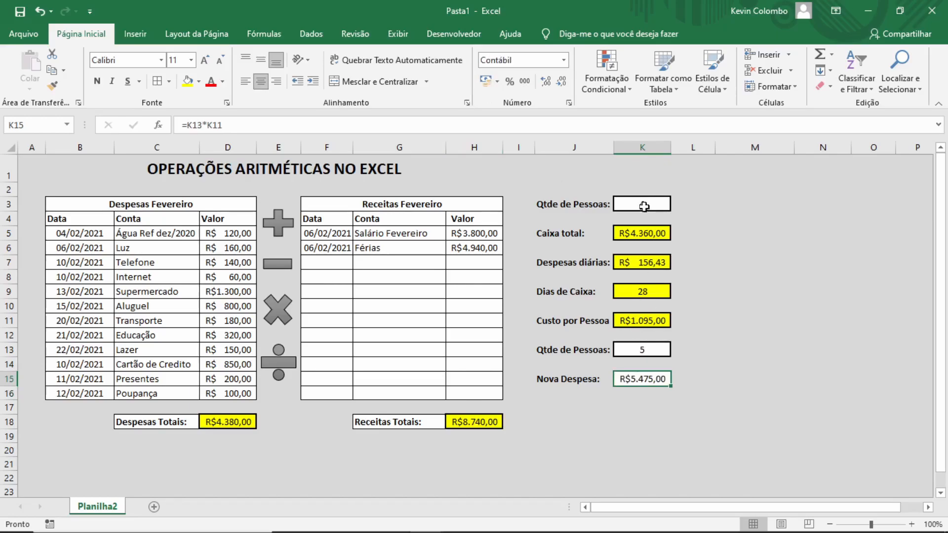